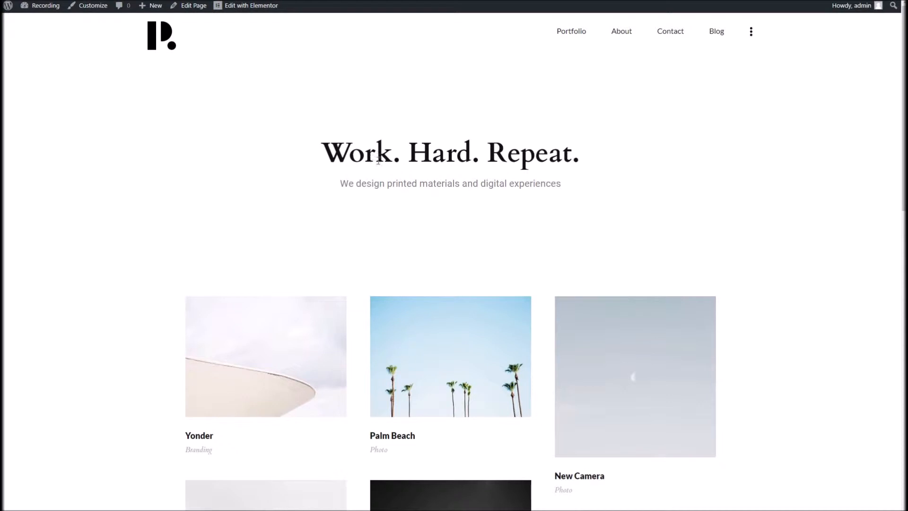
- Look over the portfolio homepage and the layout of the page with the desk photo
{"action": "scroll", "coordinate": [709, 284], "scroll_direction": "down", "scroll_amount": 15}
{"action": "scroll", "coordinate": [684, 276], "scroll_direction": "up", "scroll_amount": 15}
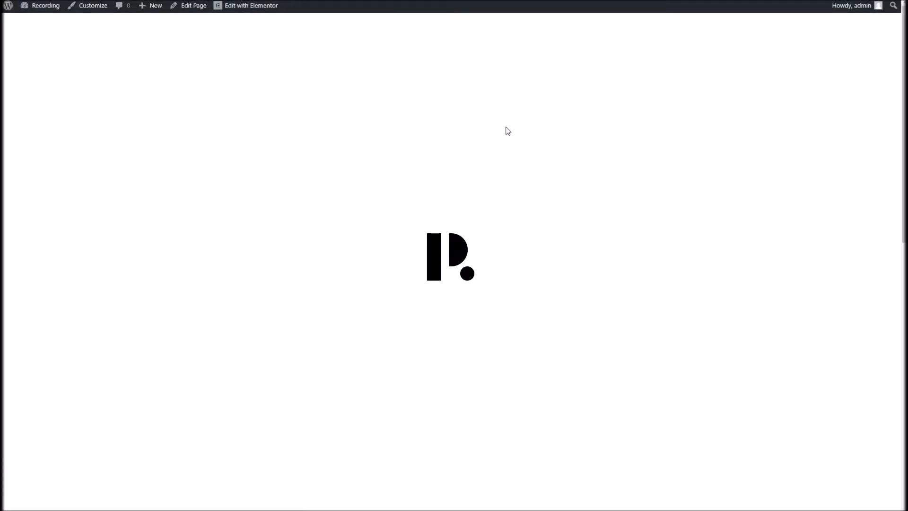
{"action": "scroll", "coordinate": [382, 197], "scroll_direction": "down", "scroll_amount": 5}
{"action": "scroll", "coordinate": [251, 278], "scroll_direction": "up", "scroll_amount": 2}
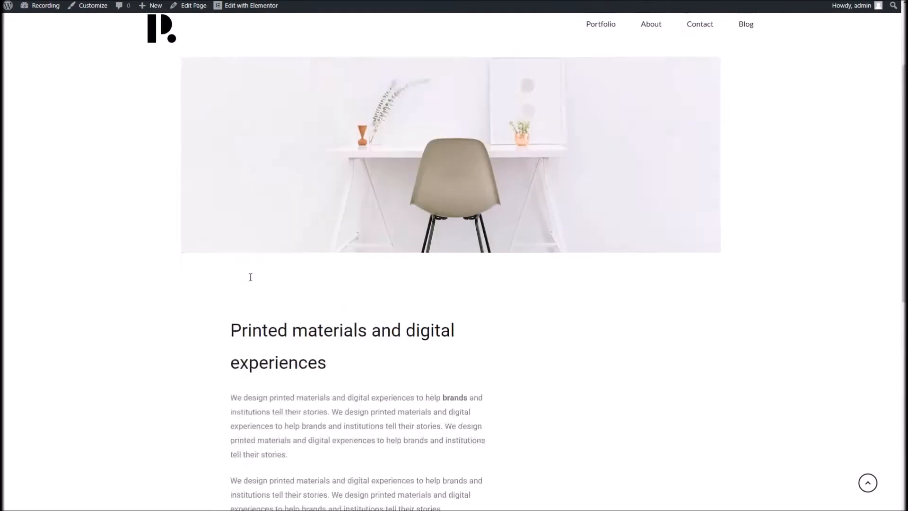
{"action": "scroll", "coordinate": [250, 277], "scroll_direction": "up", "scroll_amount": 3}
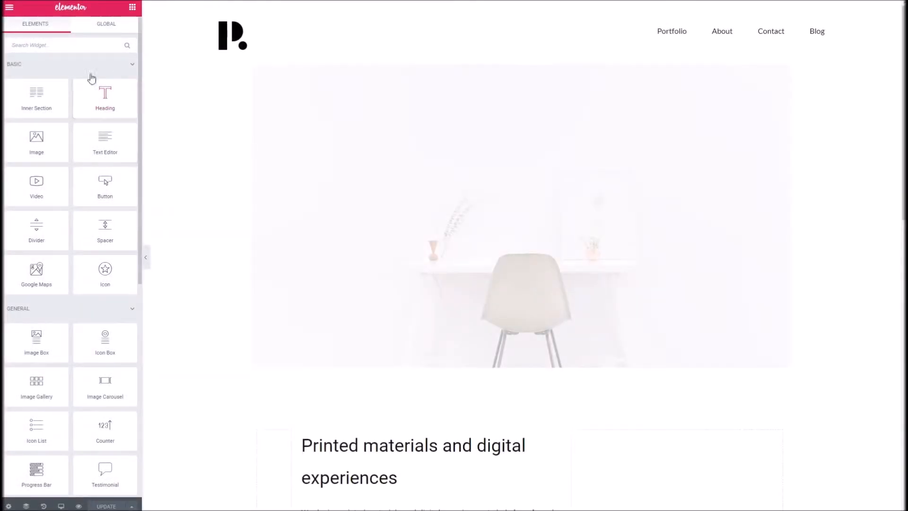
- Examine the desk image and the text block that make up the existing page in the Elementor editor
{"action": "scroll", "coordinate": [453, 358], "scroll_direction": "down", "scroll_amount": 15}
{"action": "scroll", "coordinate": [453, 358], "scroll_direction": "up", "scroll_amount": 15}
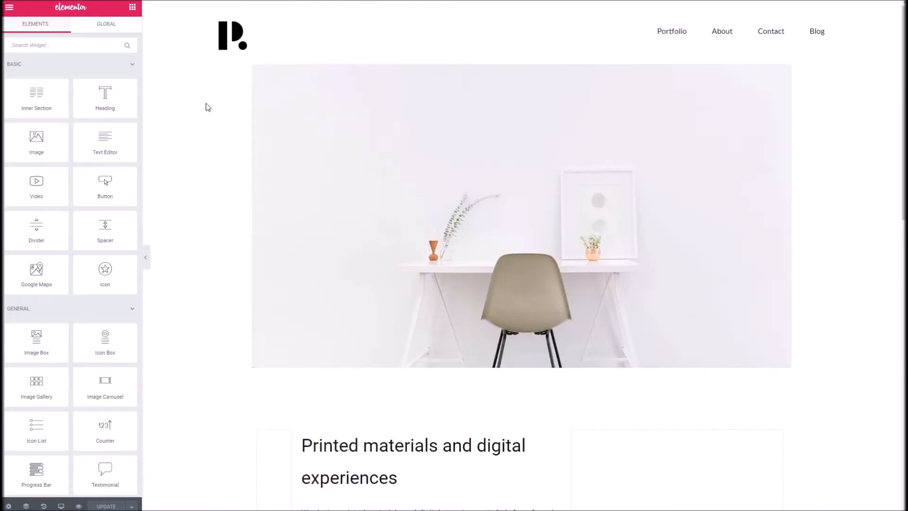
{"action": "left_click", "coordinate": [324, 105]}
{"action": "scroll", "coordinate": [256, 185], "scroll_direction": "down", "scroll_amount": 6}
{"action": "scroll", "coordinate": [255, 185], "scroll_direction": "down", "scroll_amount": 3}
{"action": "scroll", "coordinate": [345, 137], "scroll_direction": "up", "scroll_amount": 6}
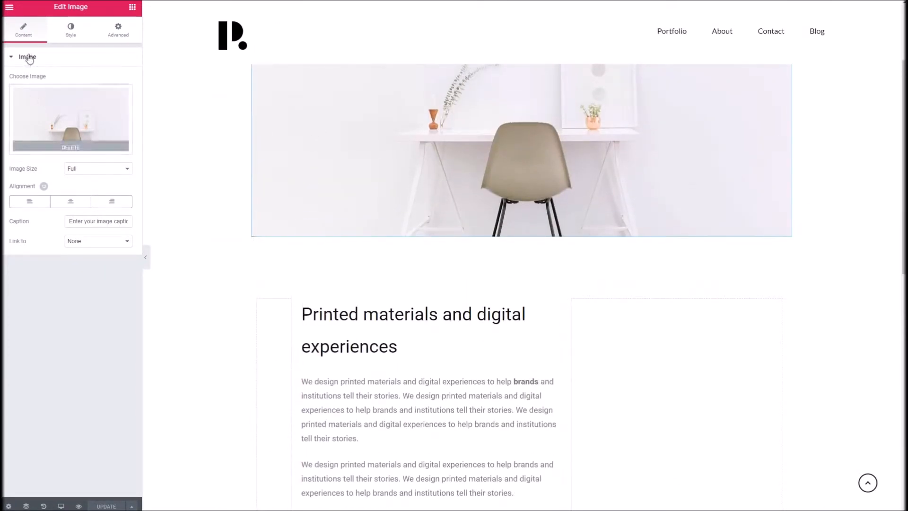
{"action": "scroll", "coordinate": [406, 366], "scroll_direction": "down", "scroll_amount": 1}
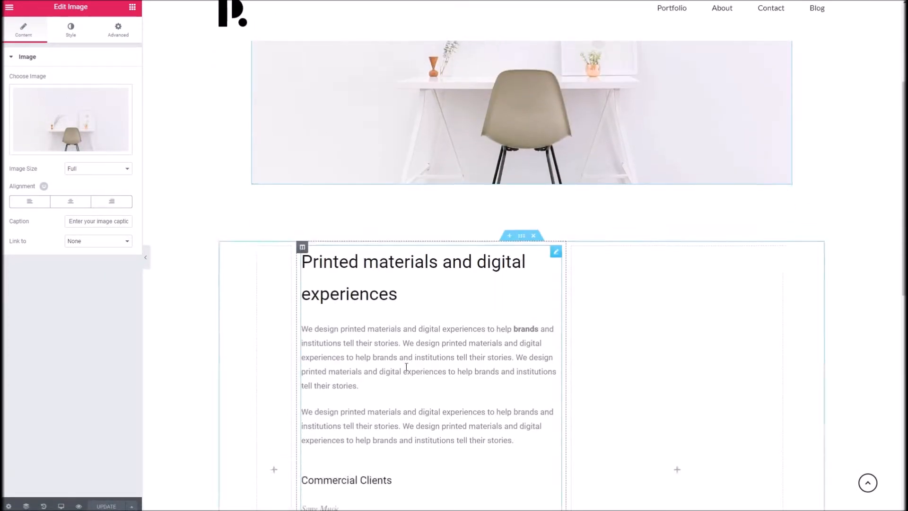
{"action": "scroll", "coordinate": [406, 367], "scroll_direction": "down", "scroll_amount": 9}
{"action": "scroll", "coordinate": [629, 241], "scroll_direction": "up", "scroll_amount": 10}
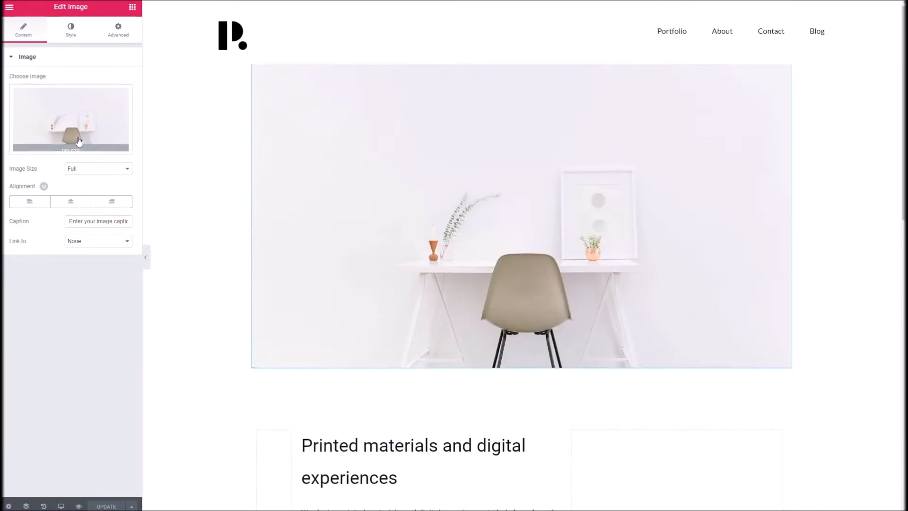
{"action": "scroll", "coordinate": [270, 193], "scroll_direction": "down", "scroll_amount": 8}
{"action": "left_click", "coordinate": [349, 118]}
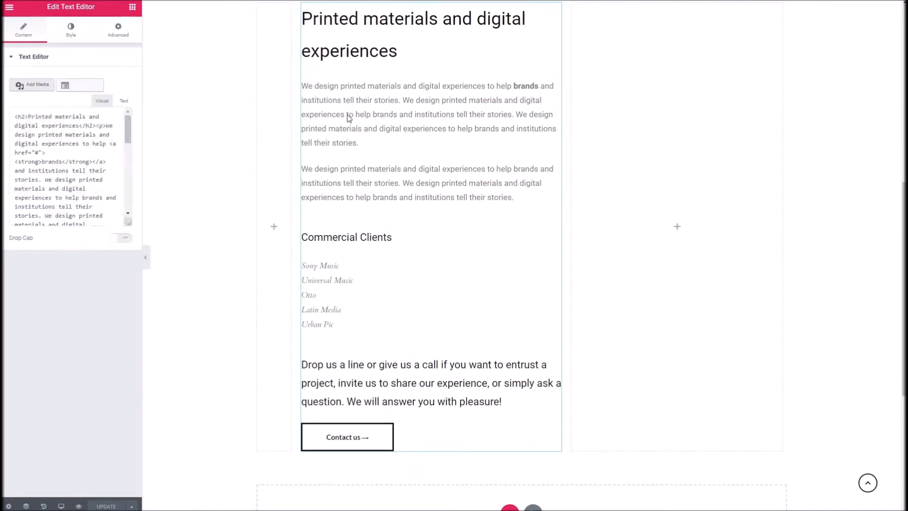
{"action": "scroll", "coordinate": [606, 225], "scroll_direction": "down", "scroll_amount": 5}
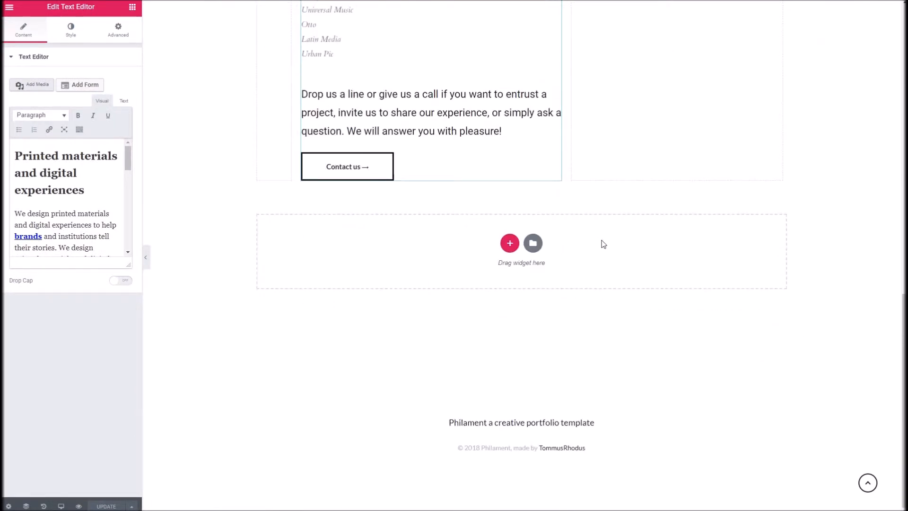
{"action": "scroll", "coordinate": [563, 259], "scroll_direction": "up", "scroll_amount": 10}
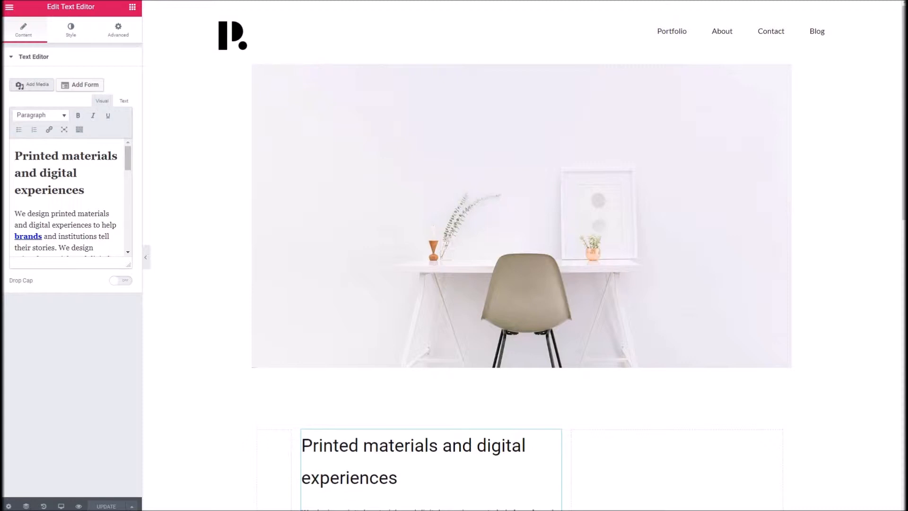
- Create a new WordPress page titled "Dans Demo"
{"action": "key", "text": "Return"}
{"action": "mouse_move", "coordinate": [152, 9]}
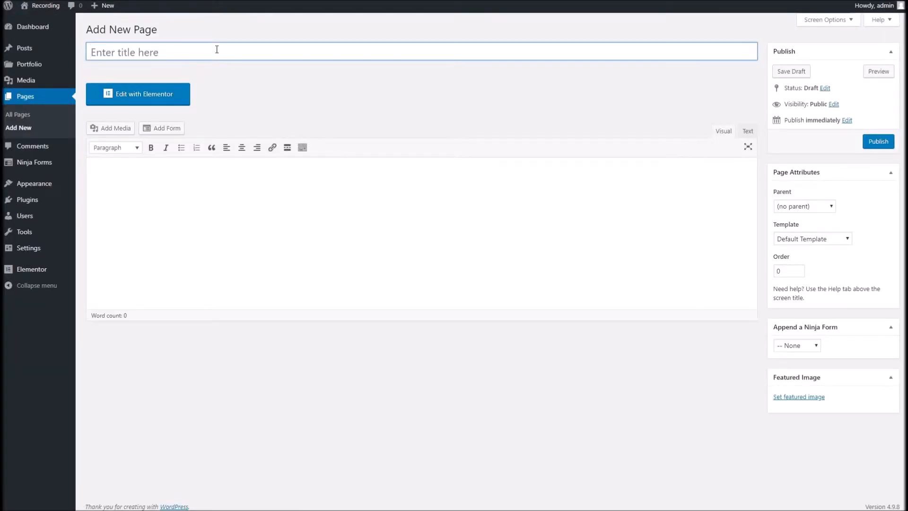
{"action": "type", "text": "Dans Demo"}
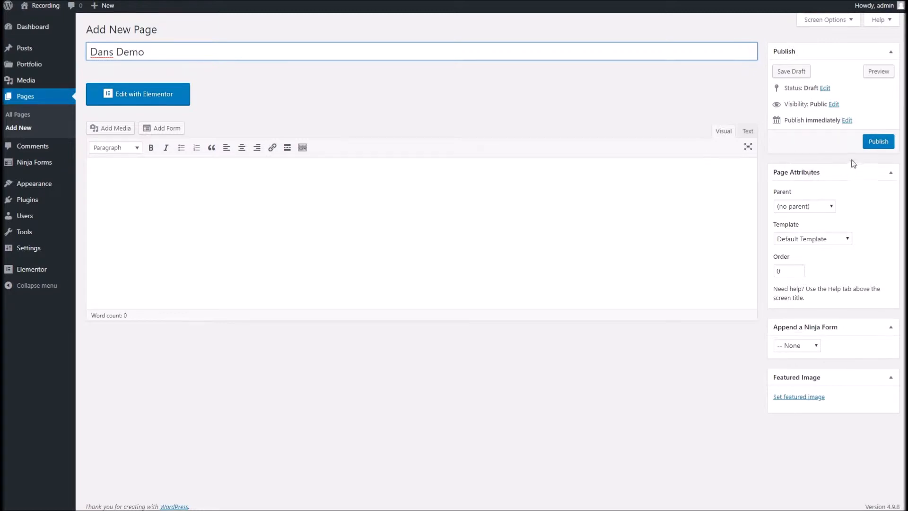
- Assign the Page Builder Template to the new page and publish it
{"action": "left_click", "coordinate": [812, 240]}
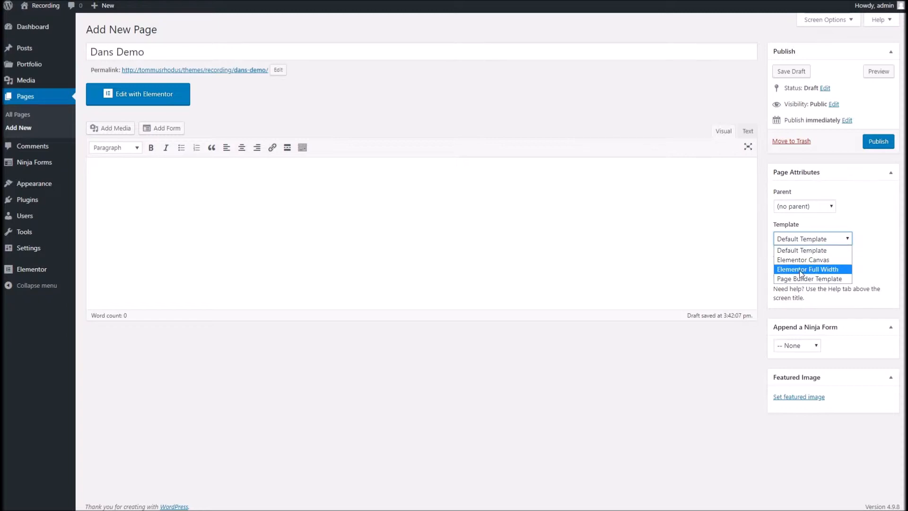
{"action": "left_click", "coordinate": [784, 279]}
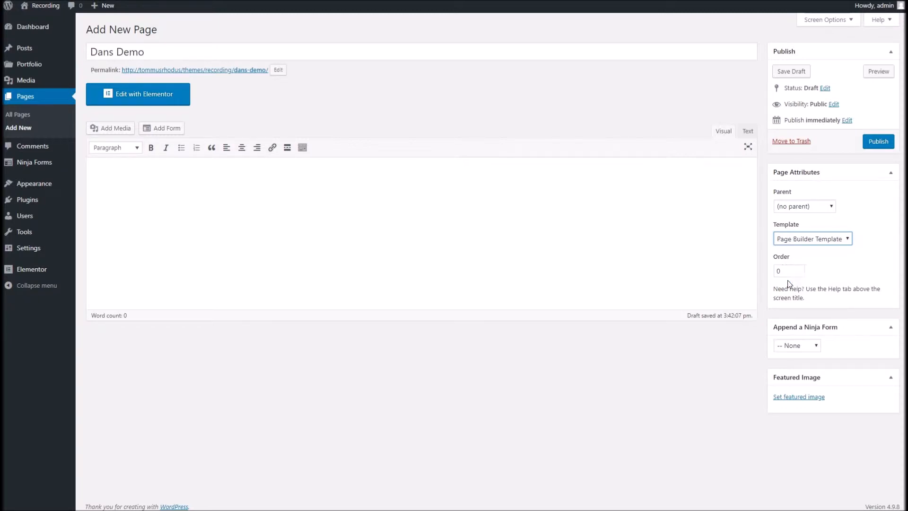
{"action": "left_click", "coordinate": [871, 144]}
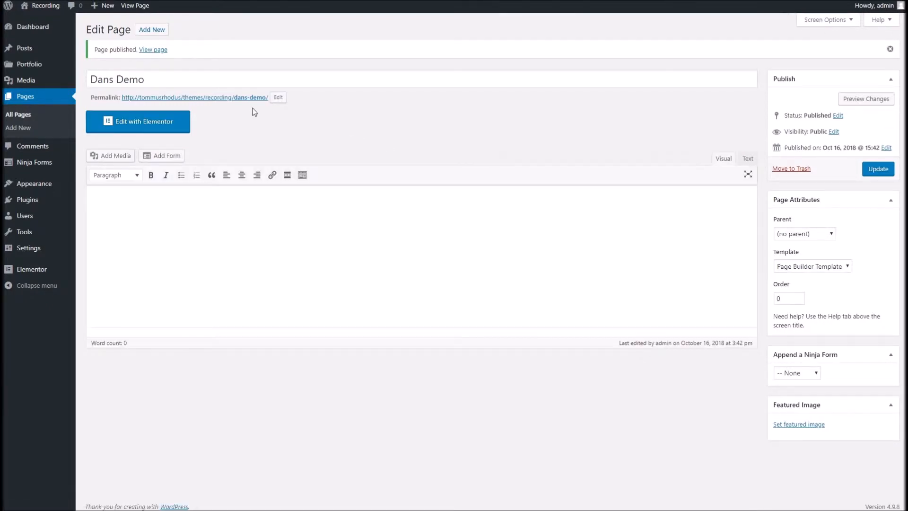
- Open the published page in the Elementor editor and add a single-column section
{"action": "left_click", "coordinate": [251, 97]}
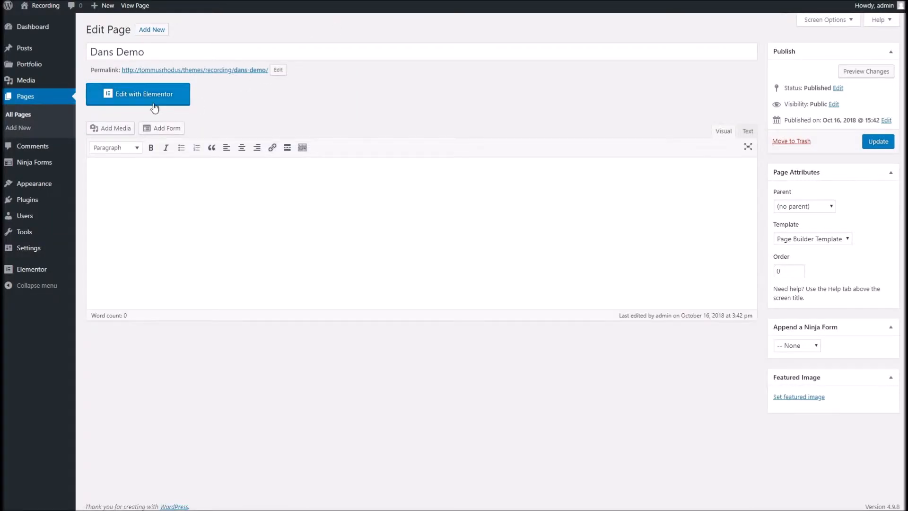
{"action": "left_click", "coordinate": [154, 105]}
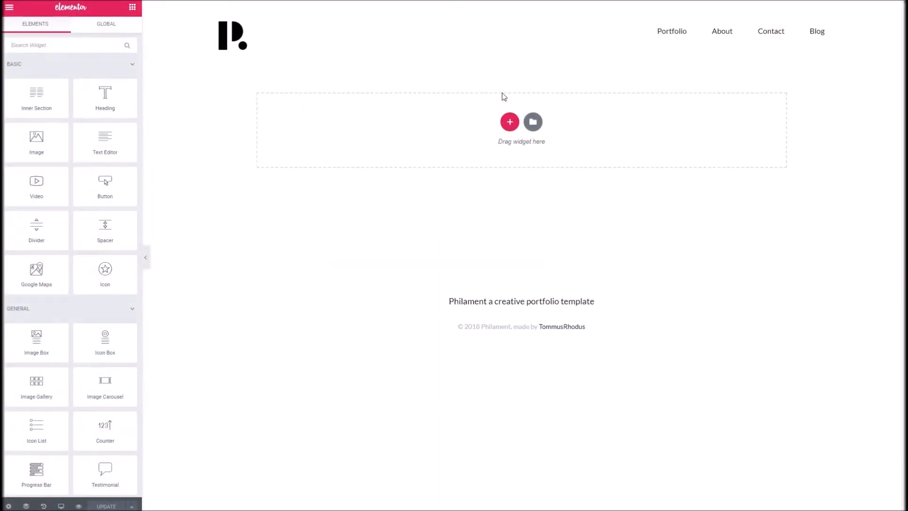
{"action": "left_click", "coordinate": [510, 121]}
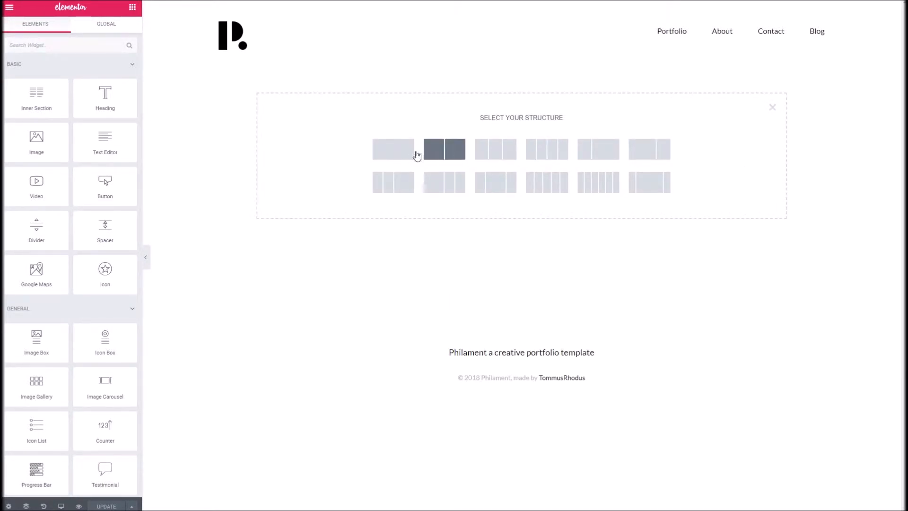
{"action": "left_click", "coordinate": [390, 151]}
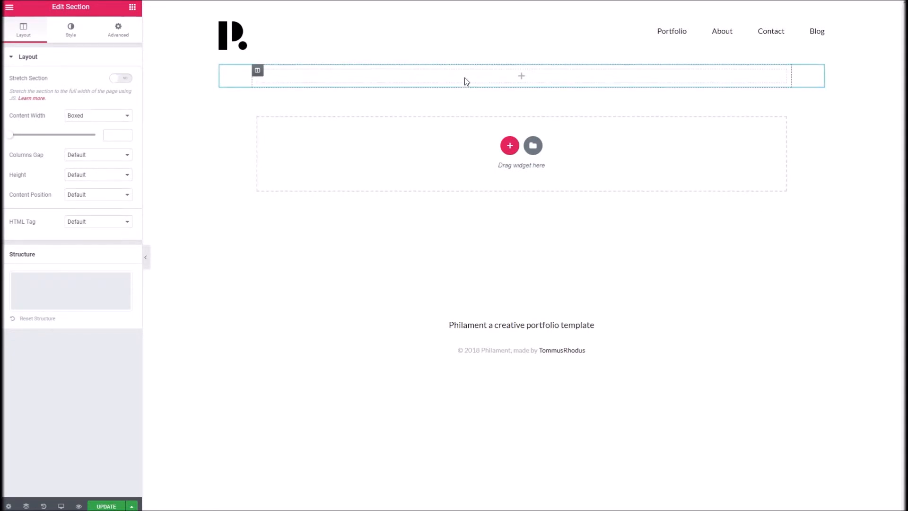
- Place an Image widget in the empty single-column section
{"action": "left_click", "coordinate": [521, 78]}
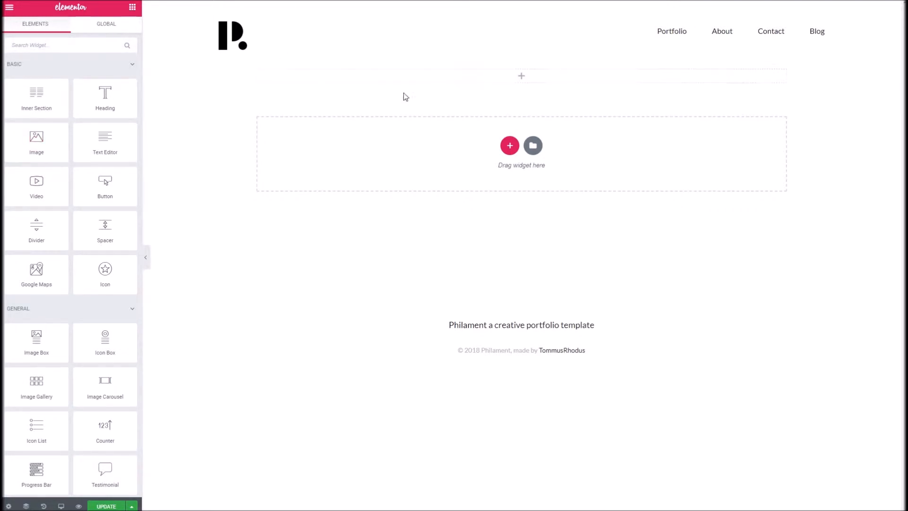
{"action": "scroll", "coordinate": [61, 259], "scroll_direction": "down", "scroll_amount": 4}
{"action": "scroll", "coordinate": [62, 259], "scroll_direction": "up", "scroll_amount": 4}
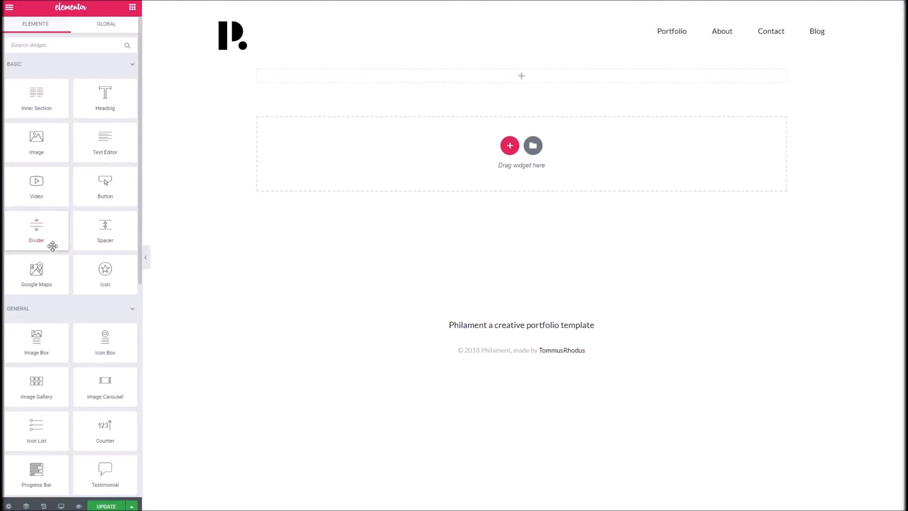
{"action": "left_click_drag", "start_coordinate": [39, 151], "coordinate": [421, 76]}
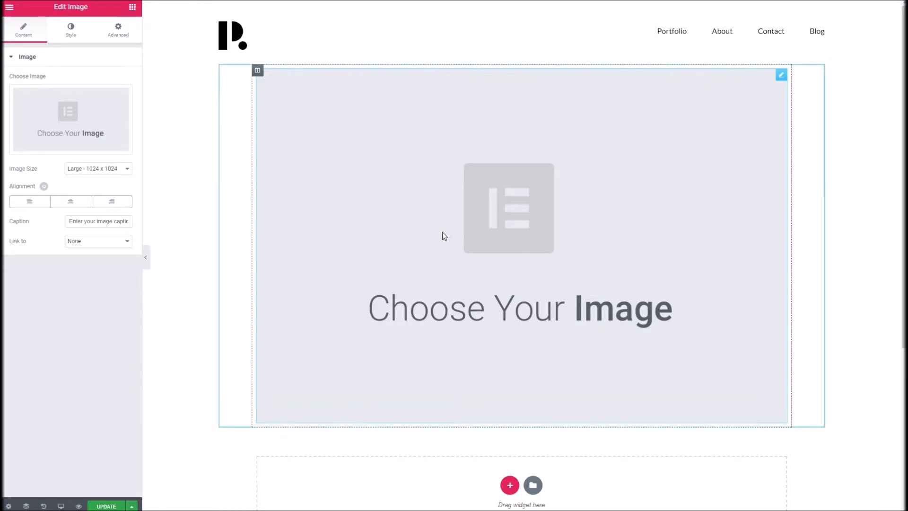
- Set the widget's picture to about.jpg, the desk and chair photo, from the media library
{"action": "left_click", "coordinate": [72, 124]}
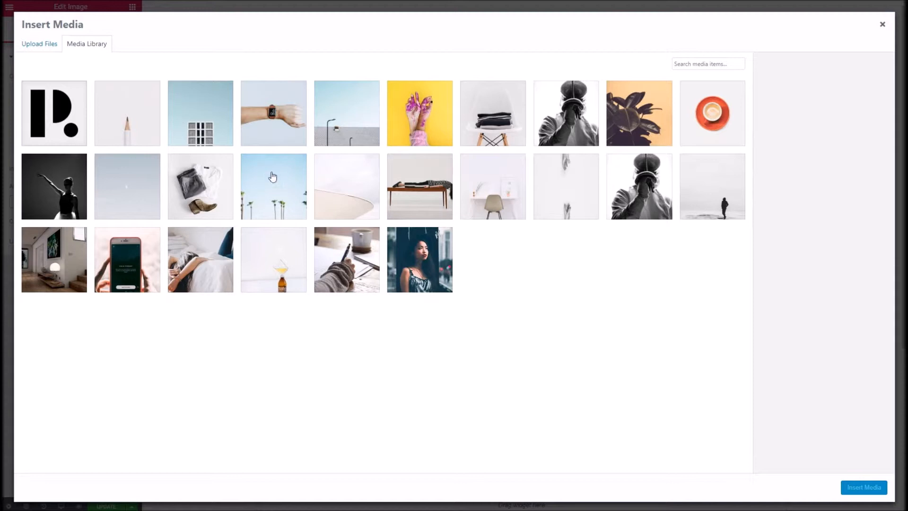
{"action": "left_click", "coordinate": [411, 253]}
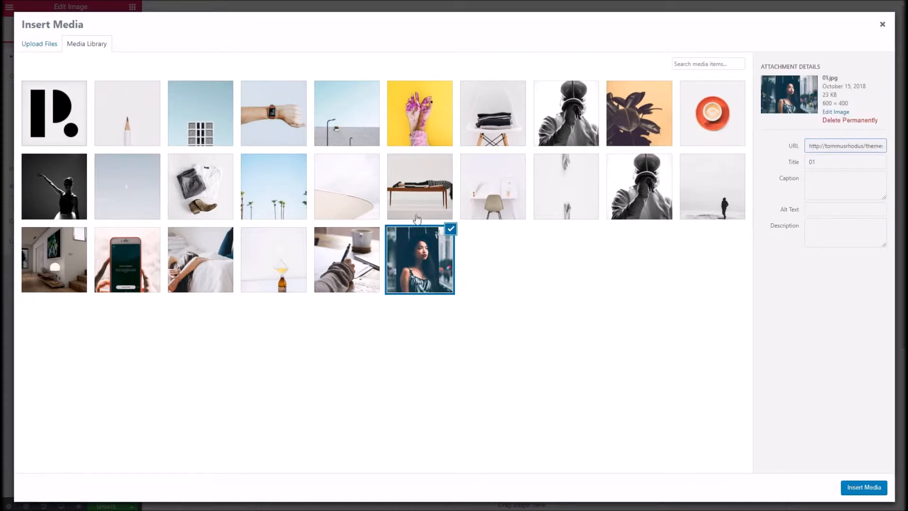
{"action": "left_click", "coordinate": [331, 254]}
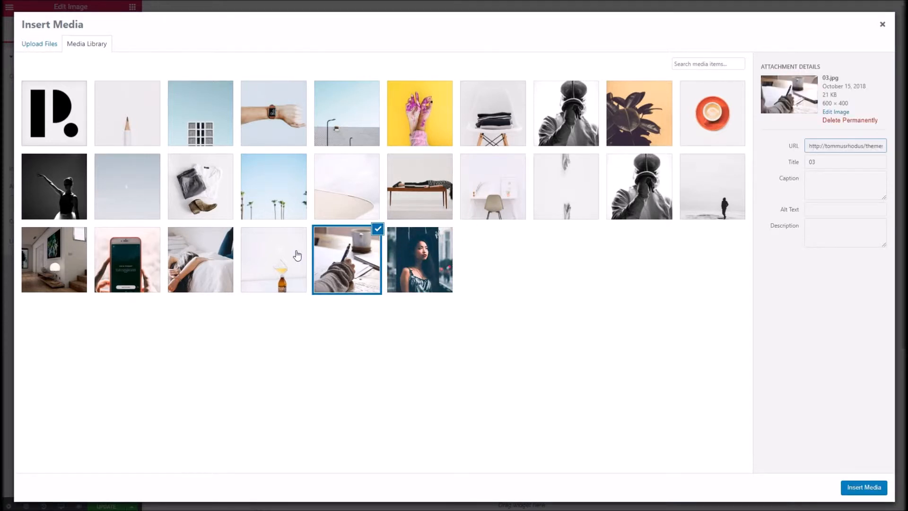
{"action": "left_click", "coordinate": [519, 183]}
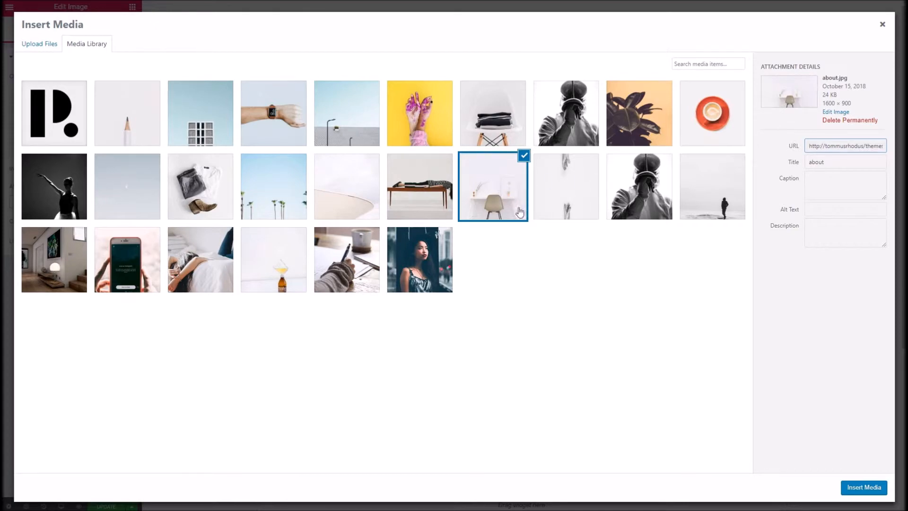
{"action": "left_click", "coordinate": [861, 490]}
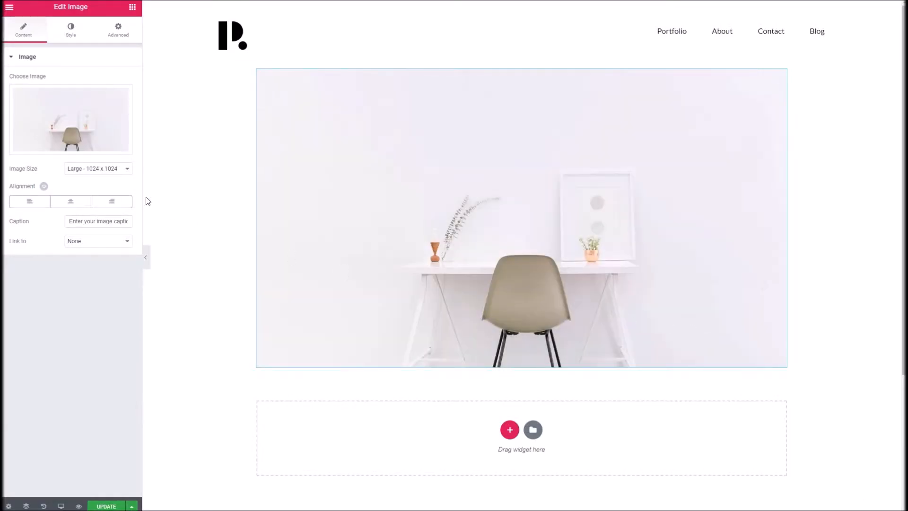
- Set the image size of the desk photo to Full
{"action": "left_click", "coordinate": [116, 170]}
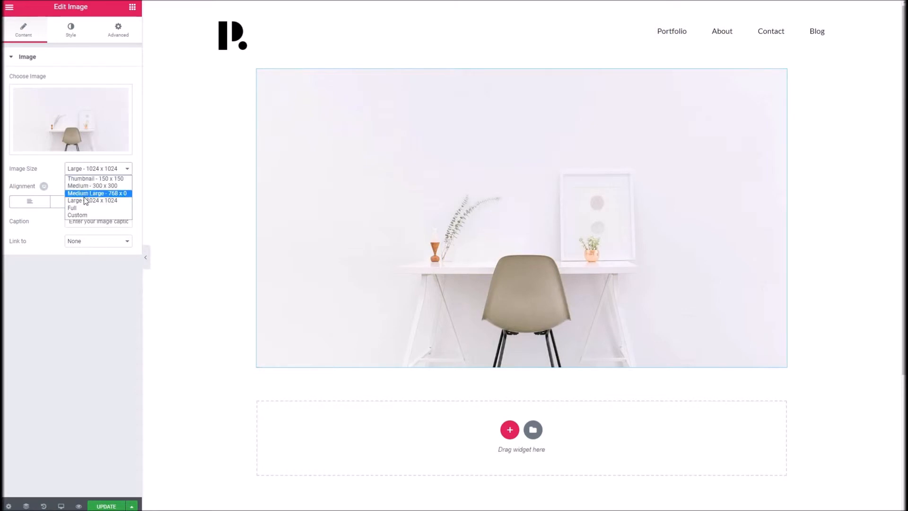
{"action": "left_click", "coordinate": [104, 208]}
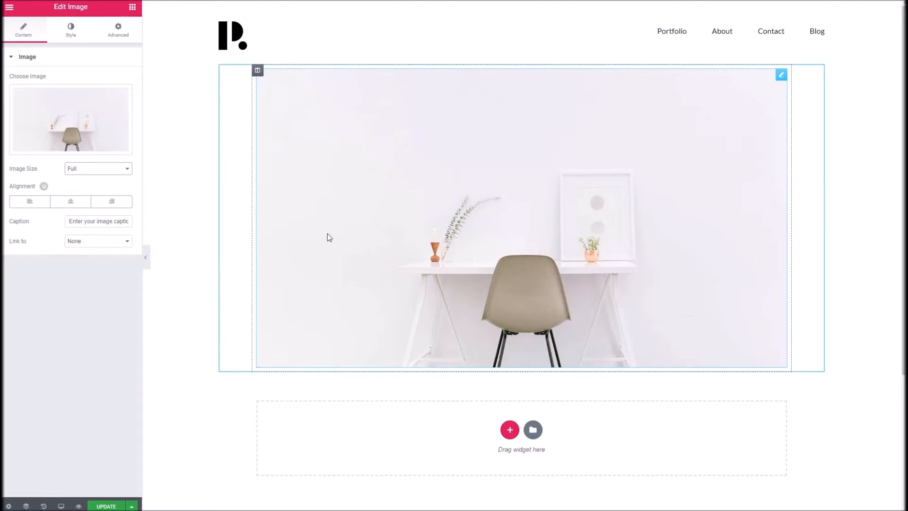
{"action": "scroll", "coordinate": [185, 217], "scroll_direction": "down", "scroll_amount": 2}
{"action": "scroll", "coordinate": [212, 221], "scroll_direction": "up", "scroll_amount": 2}
- Add another single-column section below the desk photo
{"action": "scroll", "coordinate": [225, 223], "scroll_direction": "down", "scroll_amount": 3}
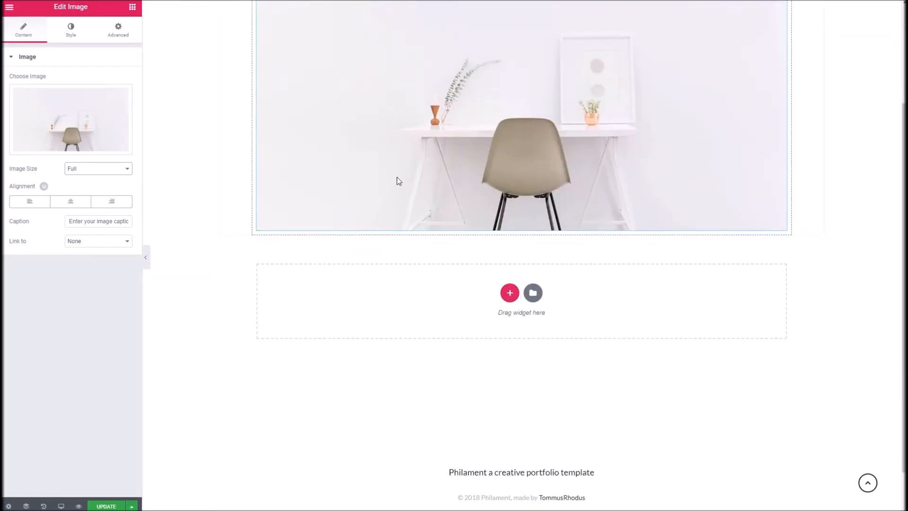
{"action": "left_click", "coordinate": [510, 293]}
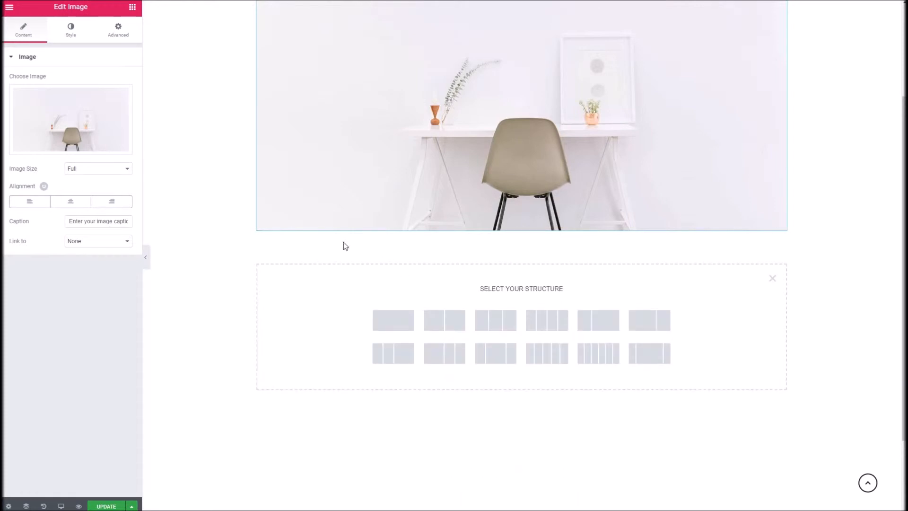
{"action": "left_click", "coordinate": [395, 321]}
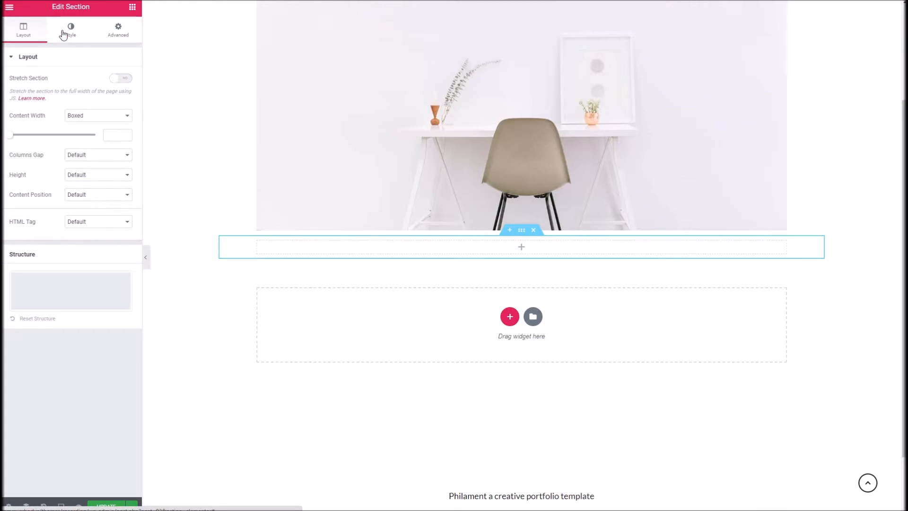
- Place a Text Editor widget in the section below the photo and replace its placeholder text with "Welcome to my page"
{"action": "left_click", "coordinate": [521, 247]}
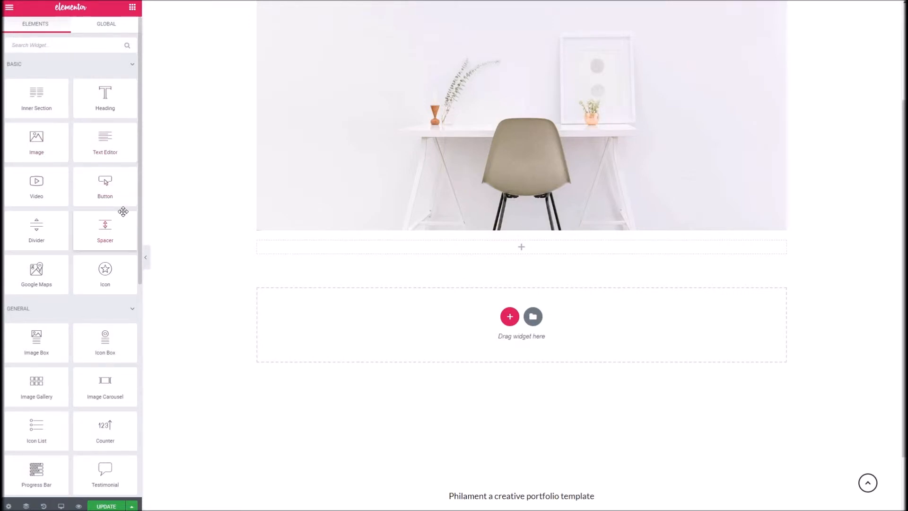
{"action": "left_click_drag", "start_coordinate": [105, 142], "coordinate": [481, 251]}
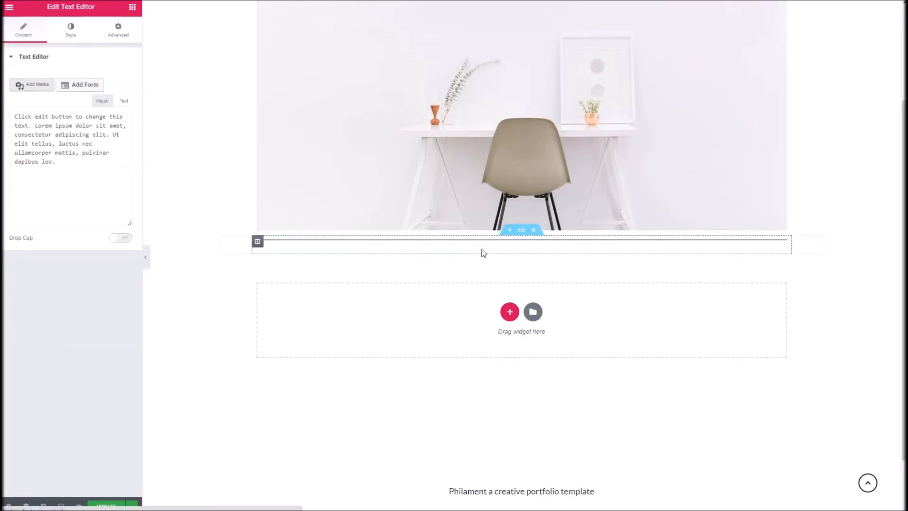
{"action": "left_click_drag", "start_coordinate": [120, 194], "coordinate": [11, 148]}
{"action": "type", "text": "Welcome to my page"}
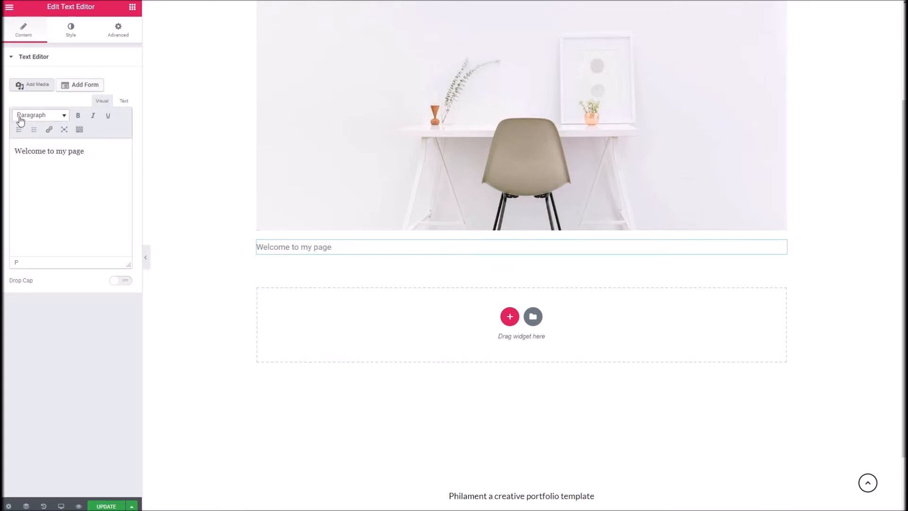
- Format the "Welcome to my page" text below the photo as Heading 1 and centre it
{"action": "left_click_drag", "start_coordinate": [98, 153], "coordinate": [14, 151]}
{"action": "left_click", "coordinate": [64, 116]}
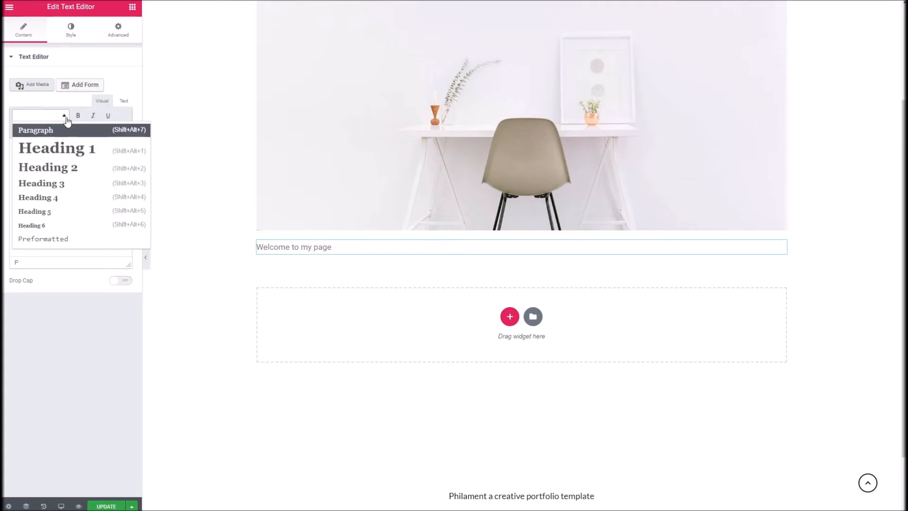
{"action": "left_click", "coordinate": [66, 156]}
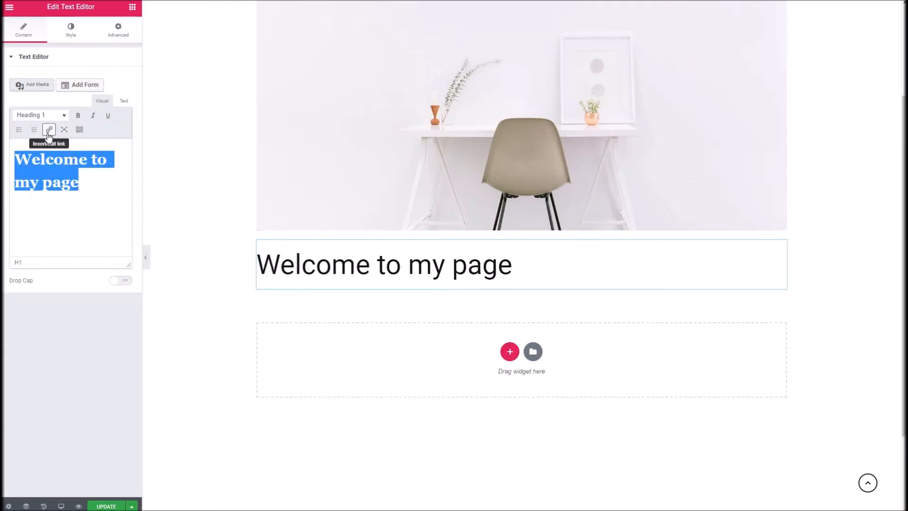
{"action": "left_click", "coordinate": [79, 129]}
{"action": "left_click", "coordinate": [19, 161]}
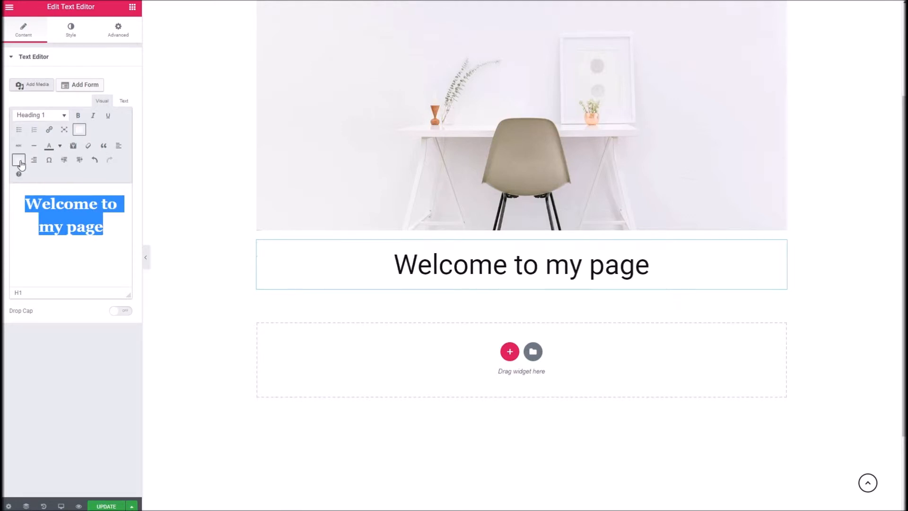
{"action": "left_click", "coordinate": [112, 234]}
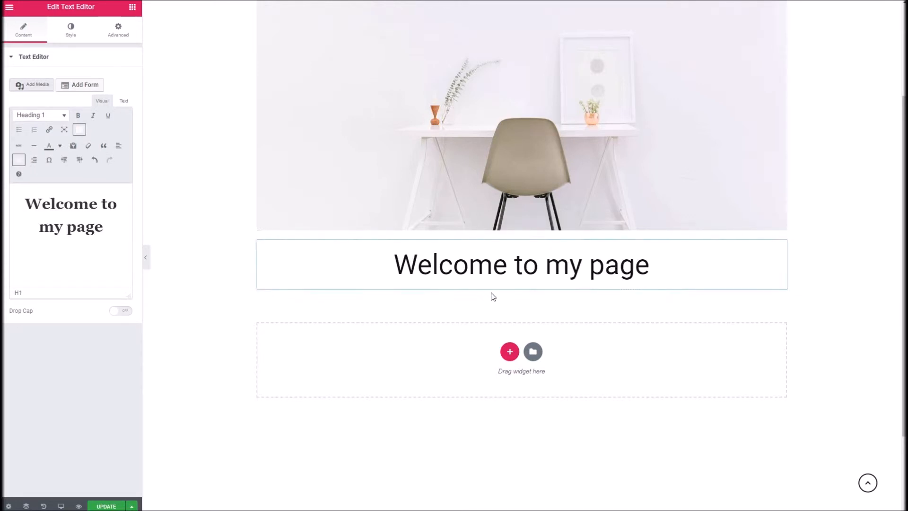
{"action": "left_click", "coordinate": [540, 278]}
{"action": "left_click", "coordinate": [200, 246]}
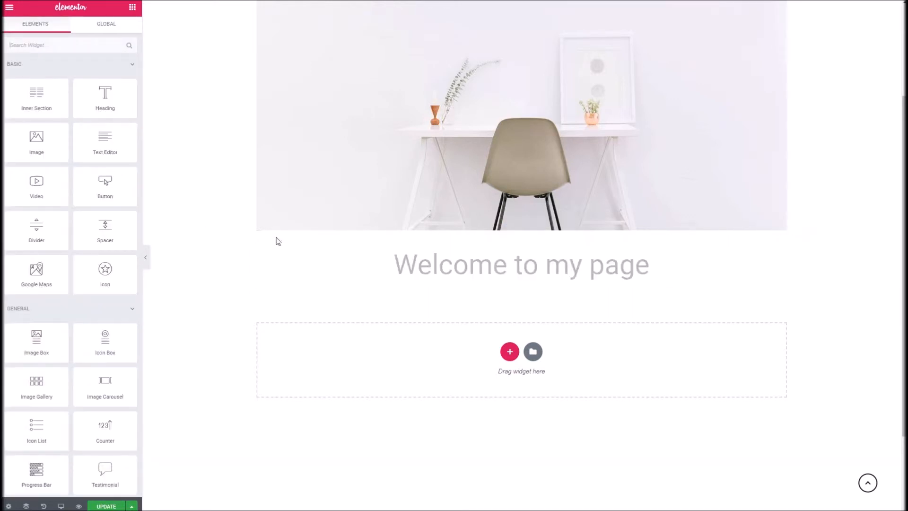
- Add a two-column section below the welcome heading, with a narrow first column and a wide second column
{"action": "scroll", "coordinate": [484, 267], "scroll_direction": "down", "scroll_amount": 2}
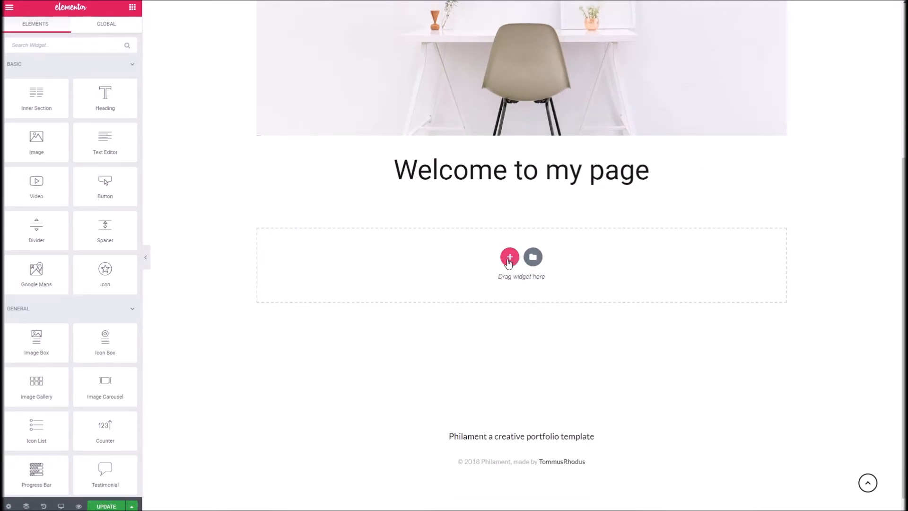
{"action": "left_click", "coordinate": [509, 258]}
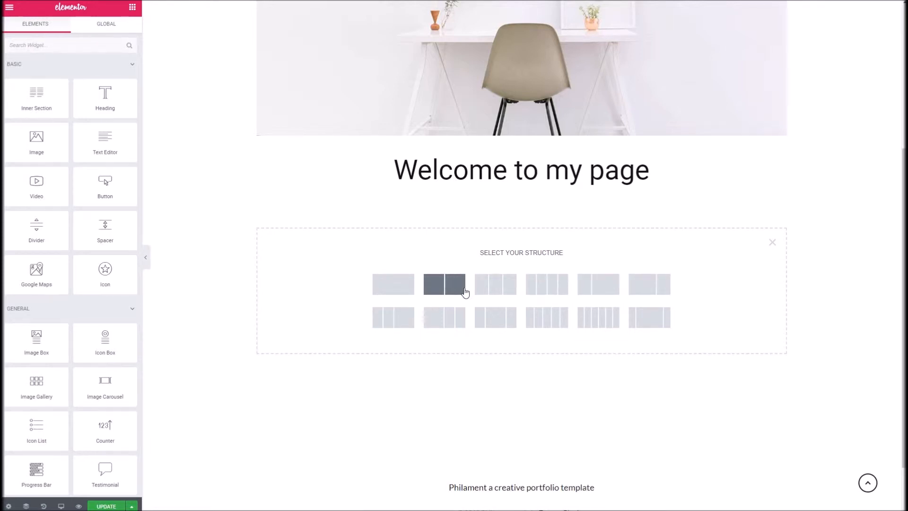
{"action": "left_click", "coordinate": [612, 289]}
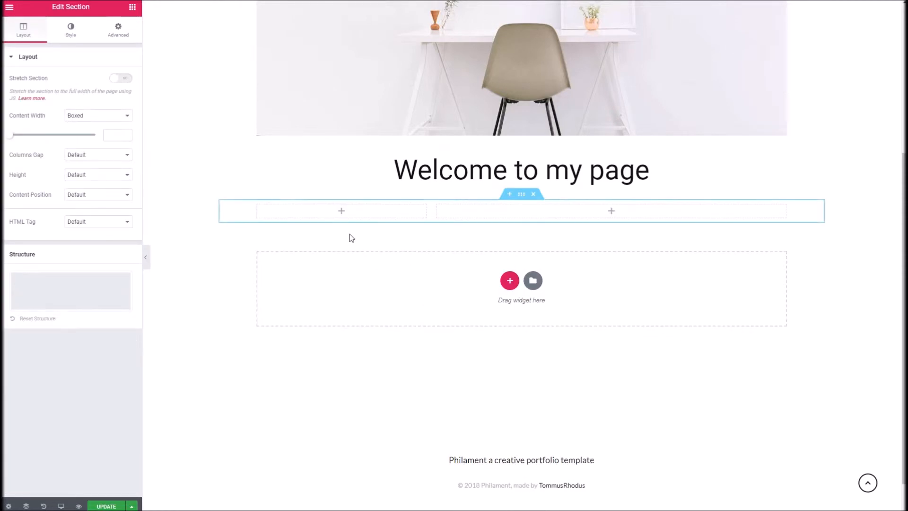
- Place a Text Editor widget in the narrow column and replace its placeholder with the "Distinctively empower resource sucking channels..." text, entered twice
{"action": "left_click", "coordinate": [341, 215]}
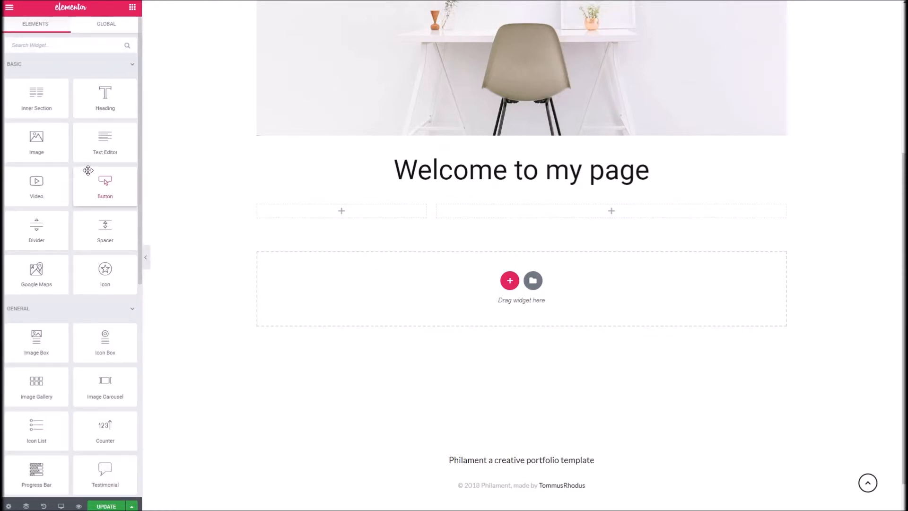
{"action": "scroll", "coordinate": [92, 172], "scroll_direction": "down", "scroll_amount": 2}
{"action": "scroll", "coordinate": [130, 186], "scroll_direction": "up", "scroll_amount": 2}
{"action": "left_click_drag", "start_coordinate": [105, 139], "coordinate": [357, 210]}
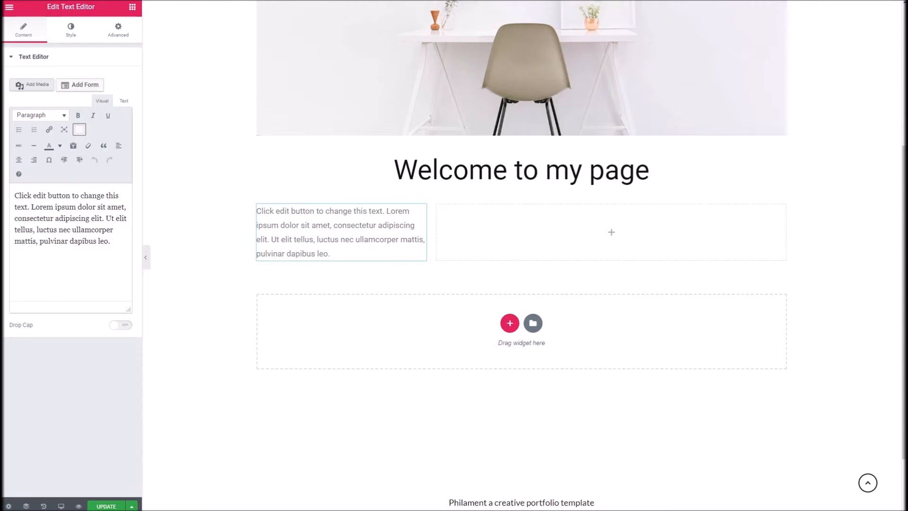
{"action": "left_click", "coordinate": [258, 239]}
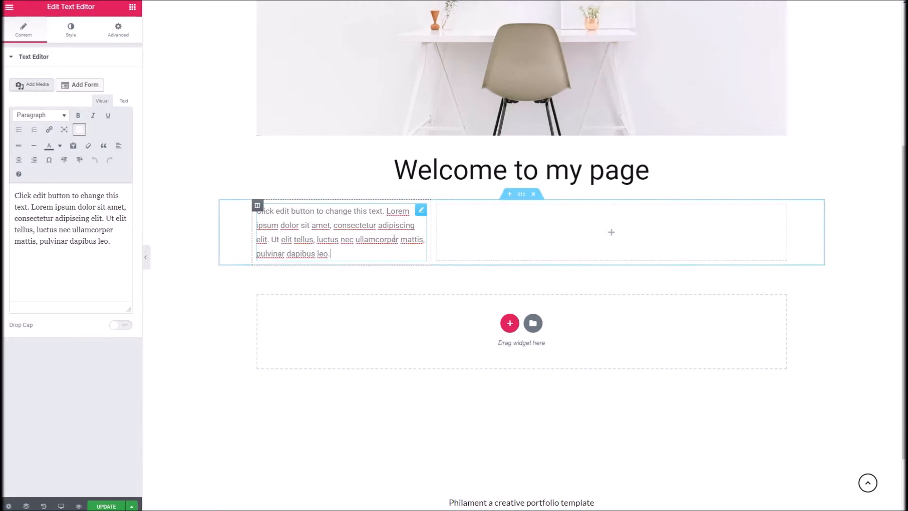
{"action": "key", "text": "ctrl+a"}
{"action": "type", "text": "Distinctively empower resource sucking channels vis-a-vis excellent catalysts for change. Interactively promote innovative niches for alternative niches. Collaboratively evolve user-centric total linkage vis-a-vis."}
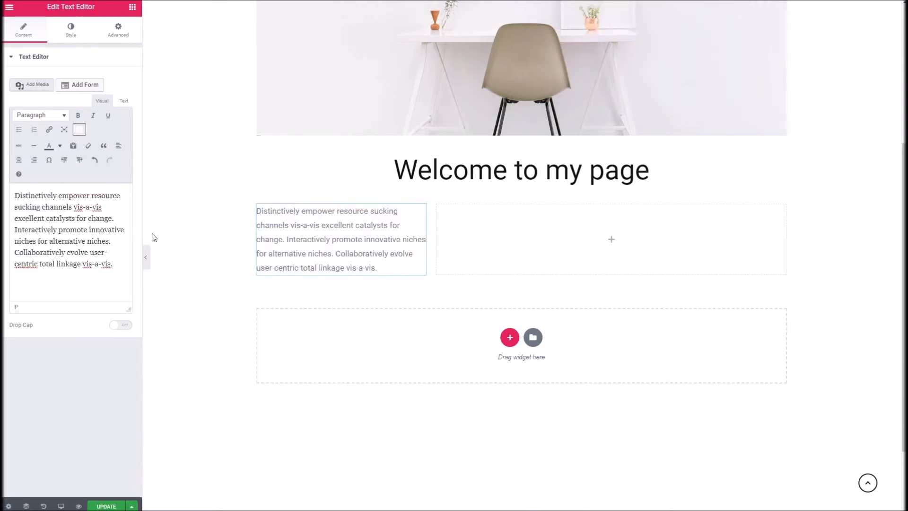
{"action": "type", "text": "Distinctively empower resource sucking channels vis-a-vis excellent catalysts for change. Interactively promote innovative niches for alternative niches. Collaboratively evolve user-centric total linkage vis-a-vis."}
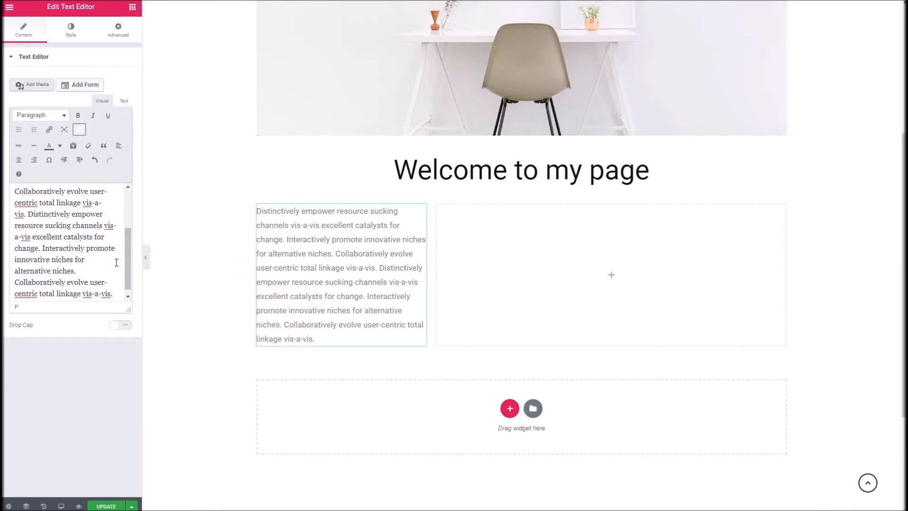
{"action": "left_click", "coordinate": [15, 191]}
{"action": "key", "text": "Return"}
{"action": "key", "text": "ctrl+z"}
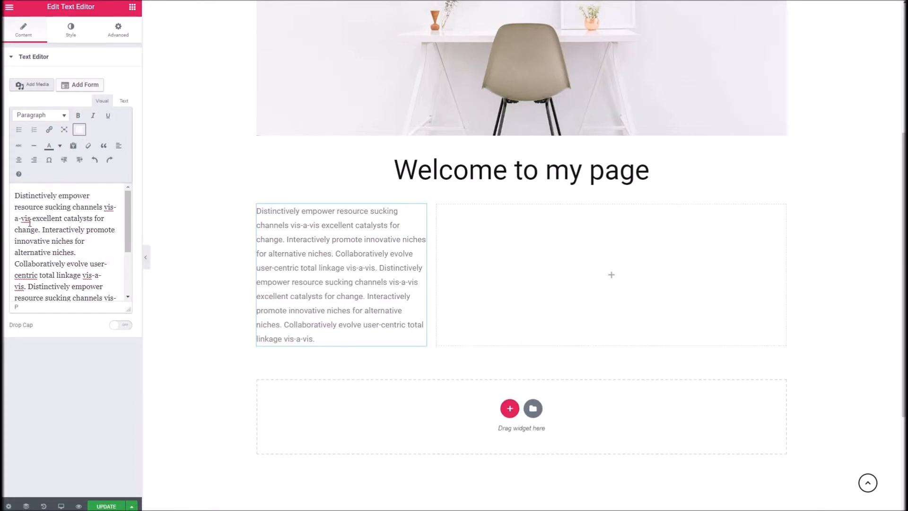
- Add a "Hello" line above the paragraph in the narrow column and format it as Heading 3
{"action": "type", "text": "Hello"}
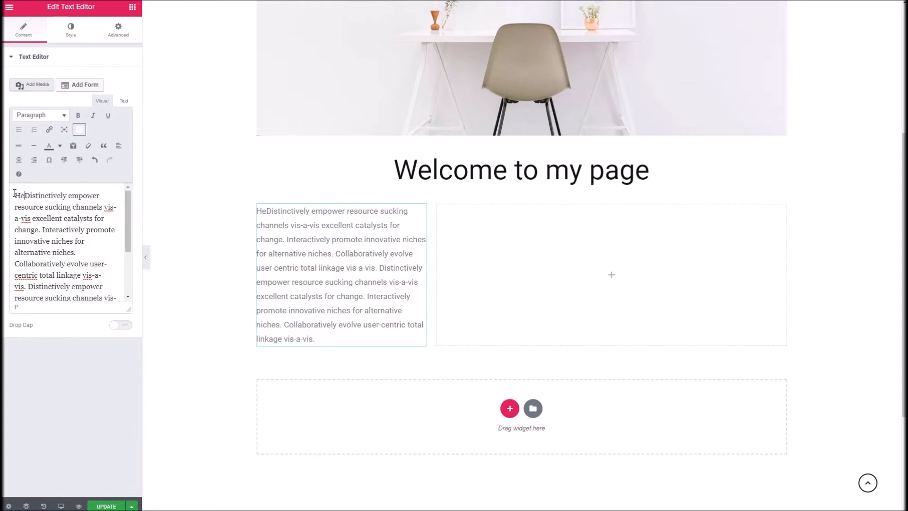
{"action": "key", "text": "Return"}
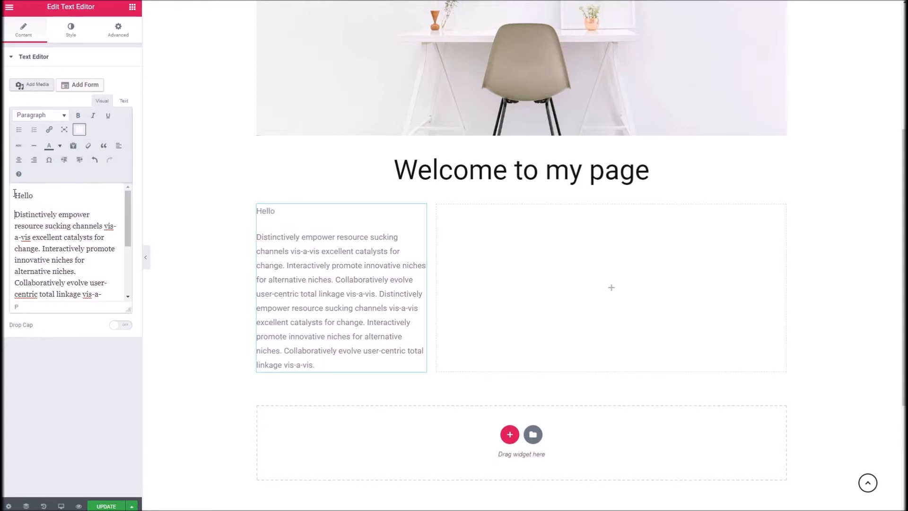
{"action": "left_click", "coordinate": [45, 115]}
{"action": "left_click", "coordinate": [47, 184]}
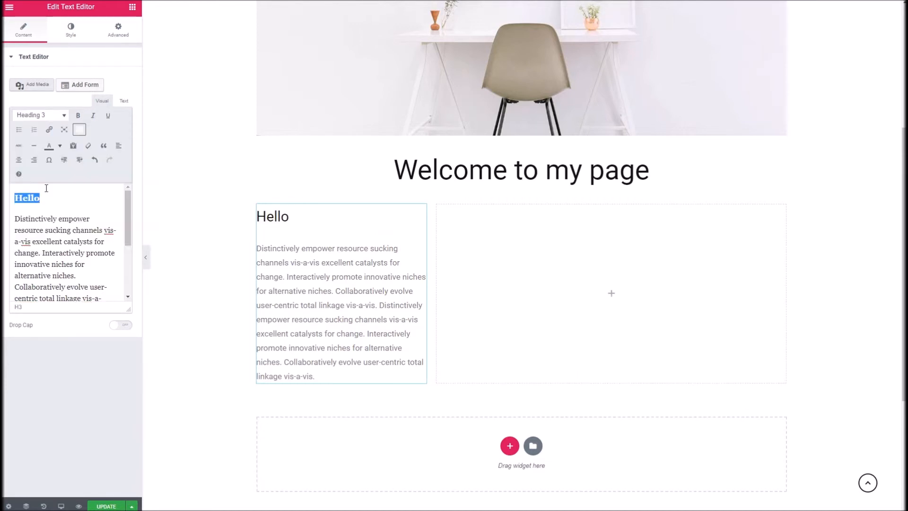
{"action": "left_click", "coordinate": [195, 223]}
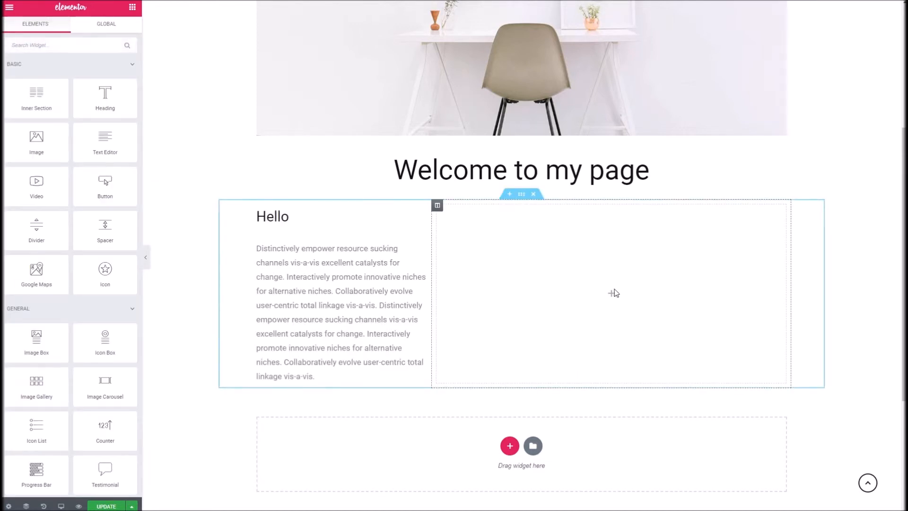
{"action": "scroll", "coordinate": [101, 278], "scroll_direction": "down", "scroll_amount": 6}
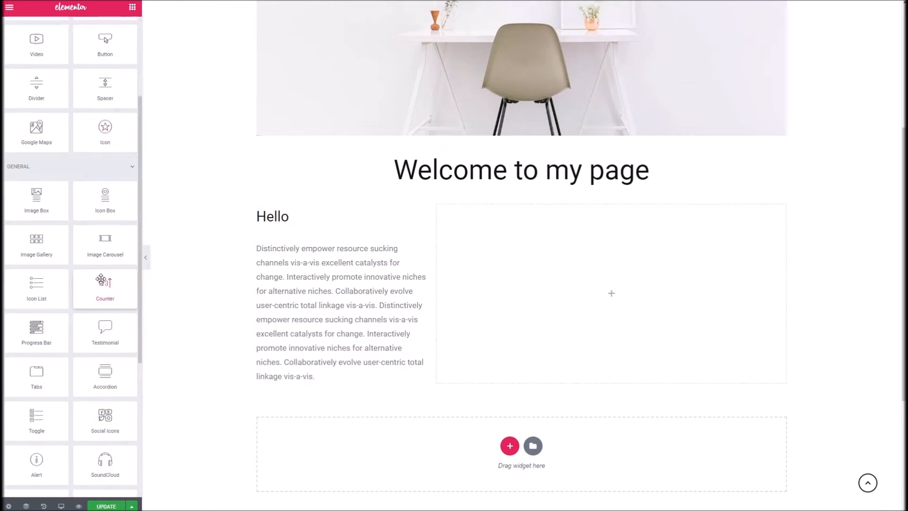
{"action": "scroll", "coordinate": [101, 278], "scroll_direction": "down", "scroll_amount": 2}
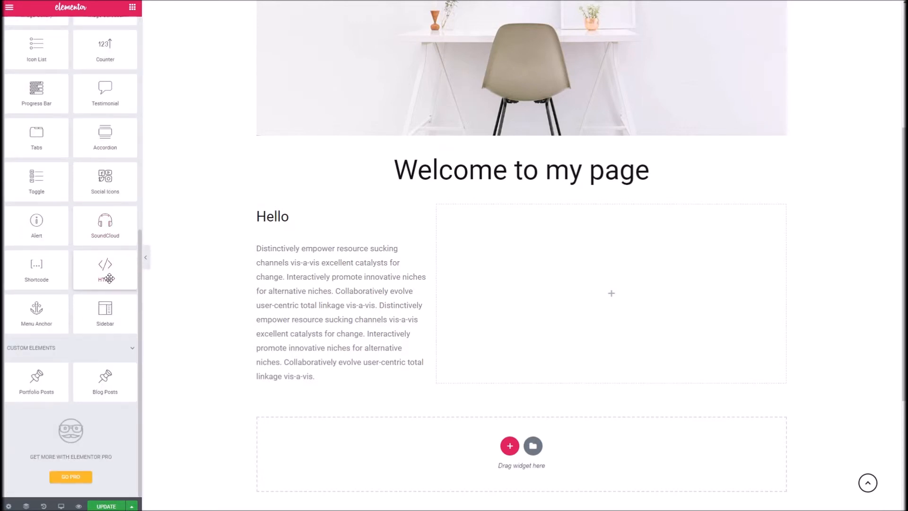
{"action": "scroll", "coordinate": [109, 279], "scroll_direction": "up", "scroll_amount": 3}
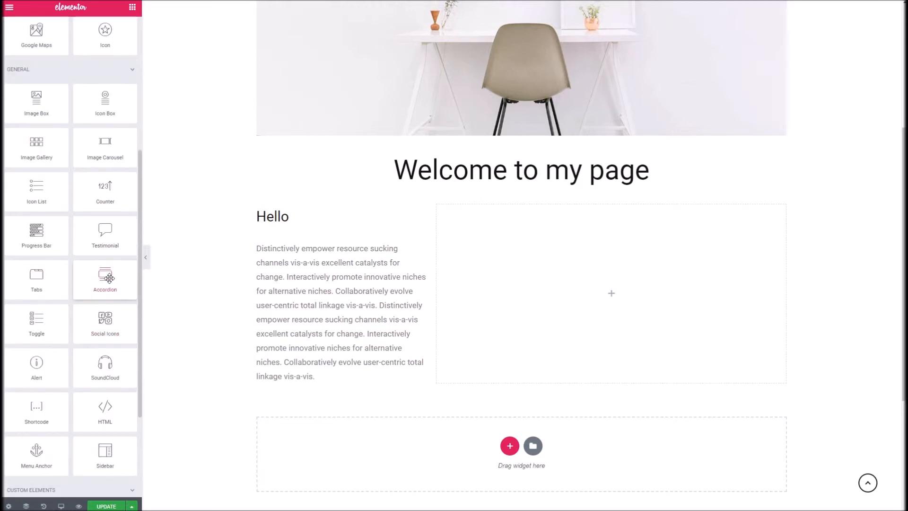
{"action": "scroll", "coordinate": [109, 278], "scroll_direction": "up", "scroll_amount": 2}
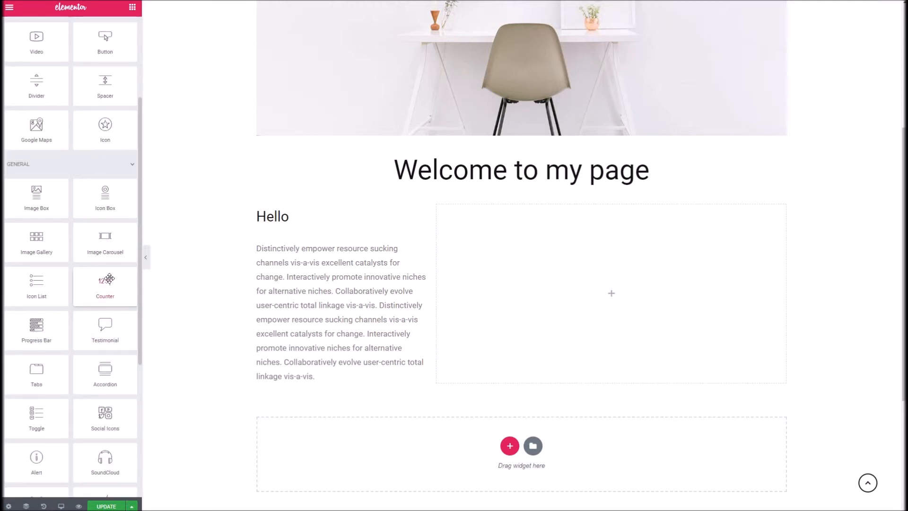
{"action": "scroll", "coordinate": [109, 278], "scroll_direction": "up", "scroll_amount": 3}
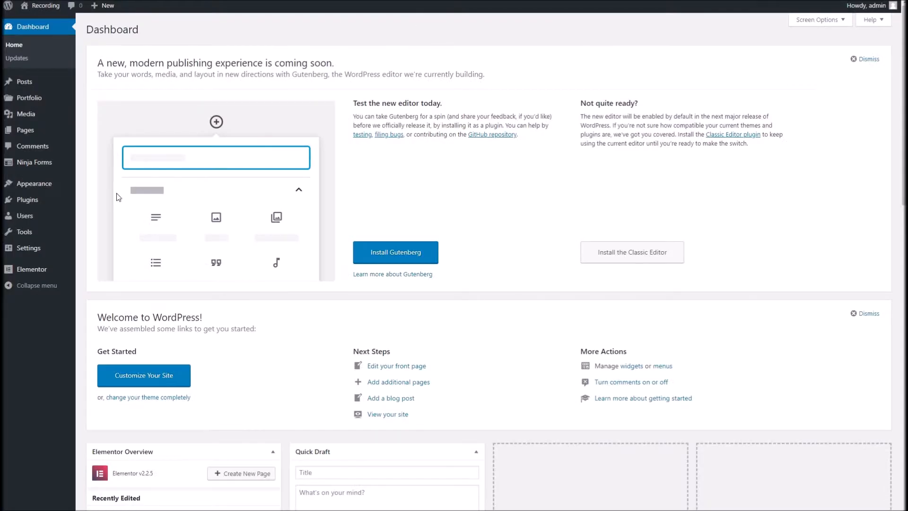
- Copy the shortcode of the Contact Me form from the Ninja Forms dashboard, declining the data-collection request
{"action": "mouse_move", "coordinate": [71, 163]}
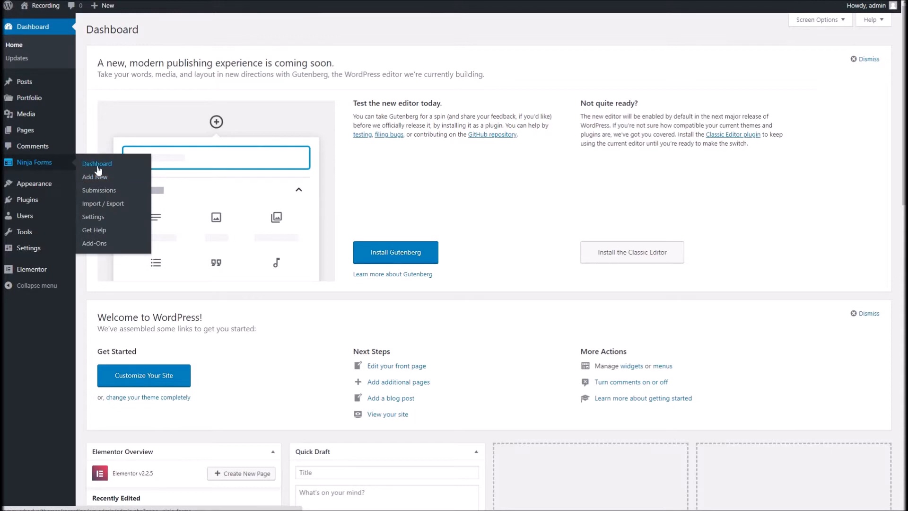
{"action": "left_click", "coordinate": [55, 169]}
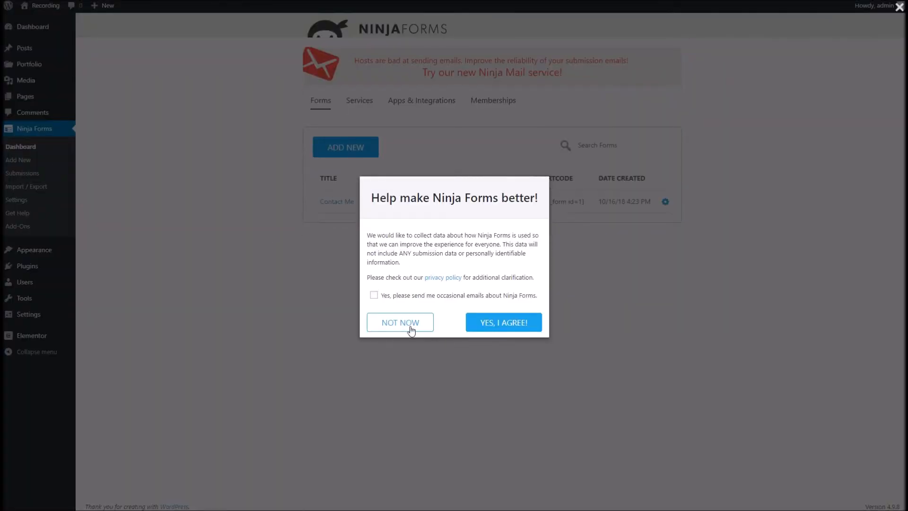
{"action": "left_click", "coordinate": [409, 327]}
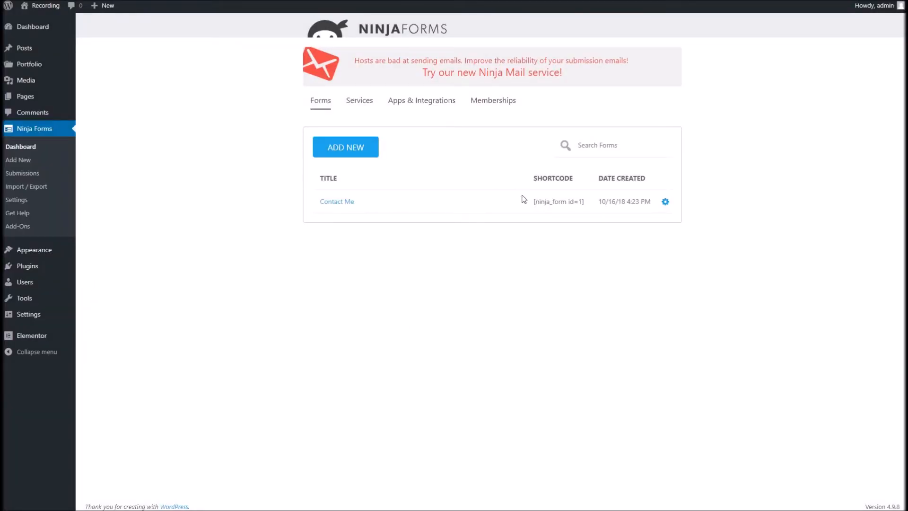
{"action": "left_click_drag", "start_coordinate": [585, 203], "coordinate": [533, 204]}
{"action": "right_click", "coordinate": [558, 199]}
{"action": "left_click", "coordinate": [573, 210]}
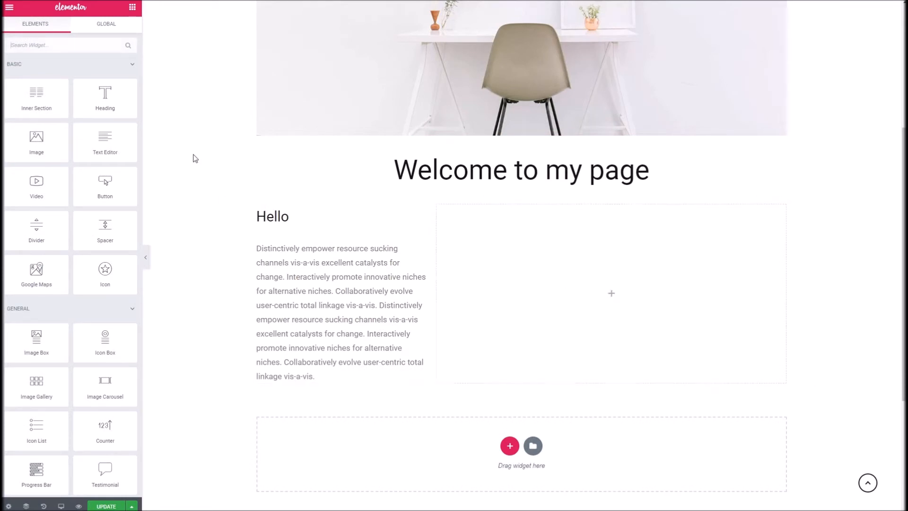
- Place a Text Editor widget in the wide column of the Elementor page and replace its placeholder with the shortcode [ninja_form id=1]
{"action": "left_click_drag", "start_coordinate": [124, 148], "coordinate": [584, 286]}
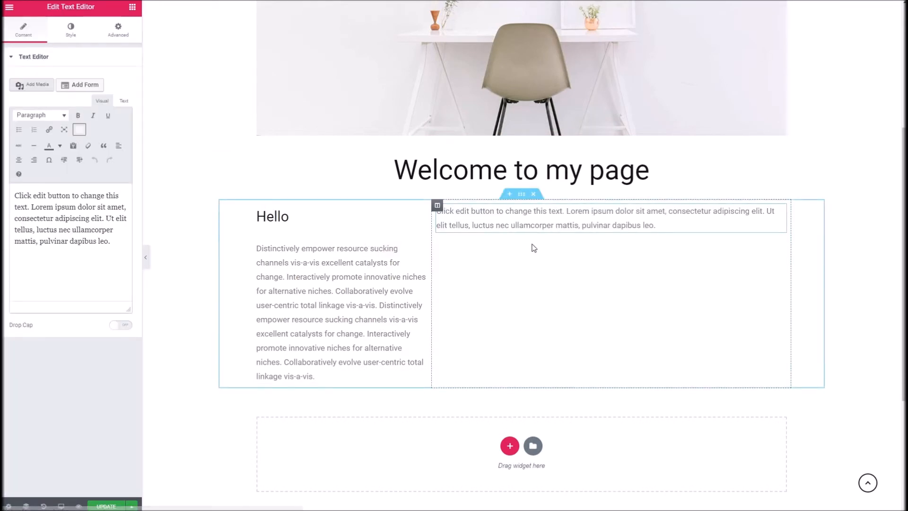
{"action": "left_click", "coordinate": [118, 209]}
{"action": "key", "text": "ctrl+a"}
{"action": "left_click", "coordinate": [124, 101]}
{"action": "key", "text": "ctrl+v"}
{"action": "left_click", "coordinate": [102, 101]}
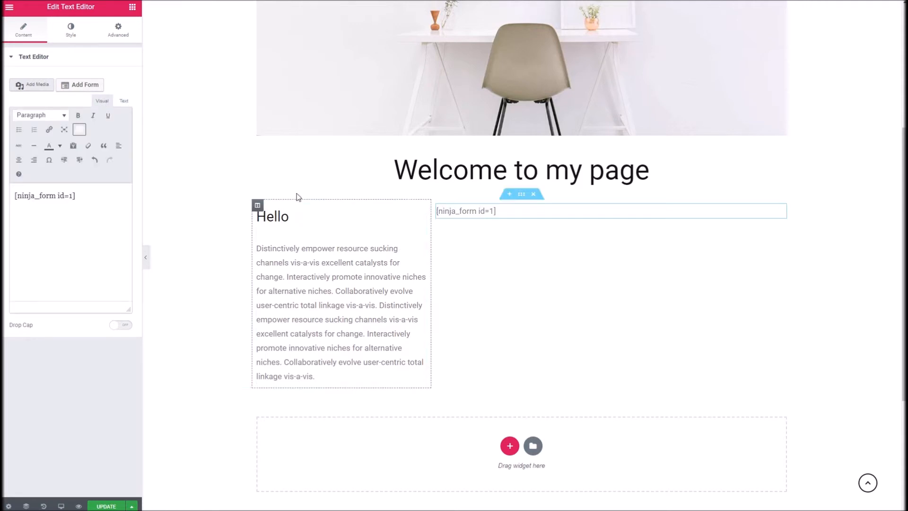
{"action": "left_click", "coordinate": [198, 226]}
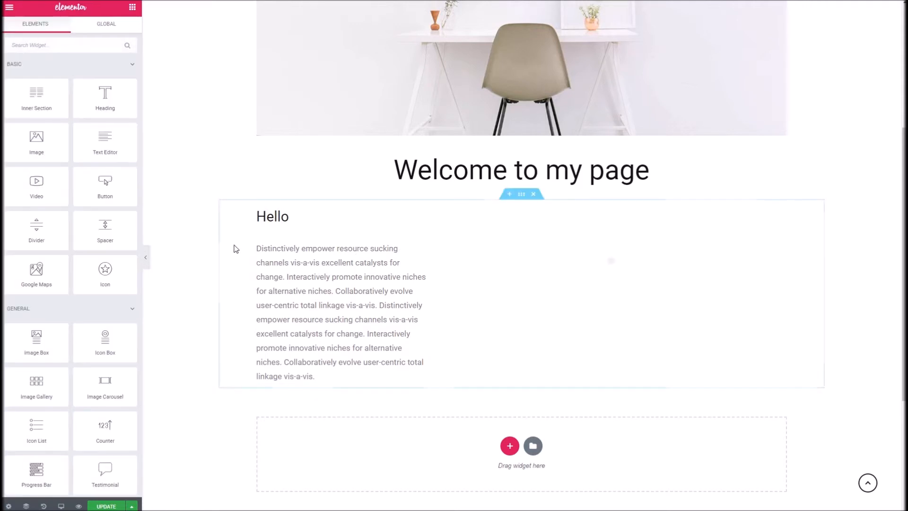
{"action": "left_click", "coordinate": [547, 267]}
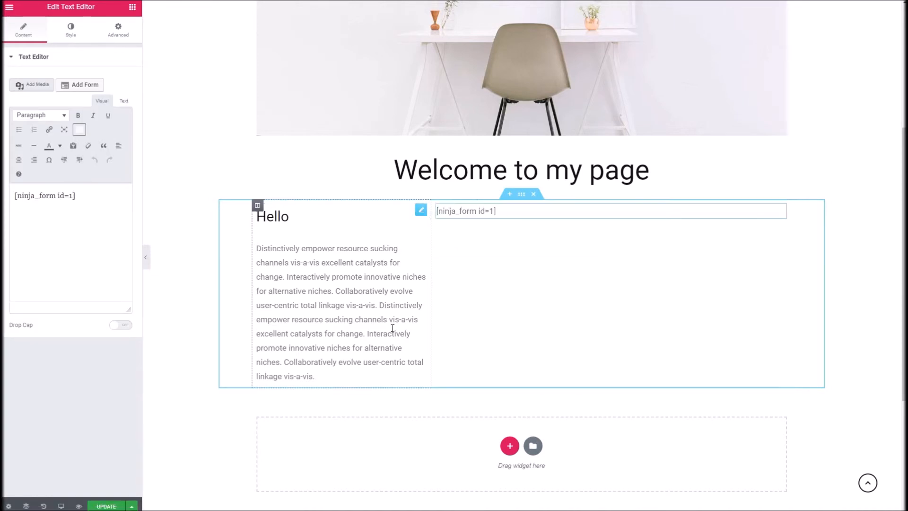
- Update the page and preview it to check the header photo, text column and contact form
{"action": "left_click", "coordinate": [112, 506]}
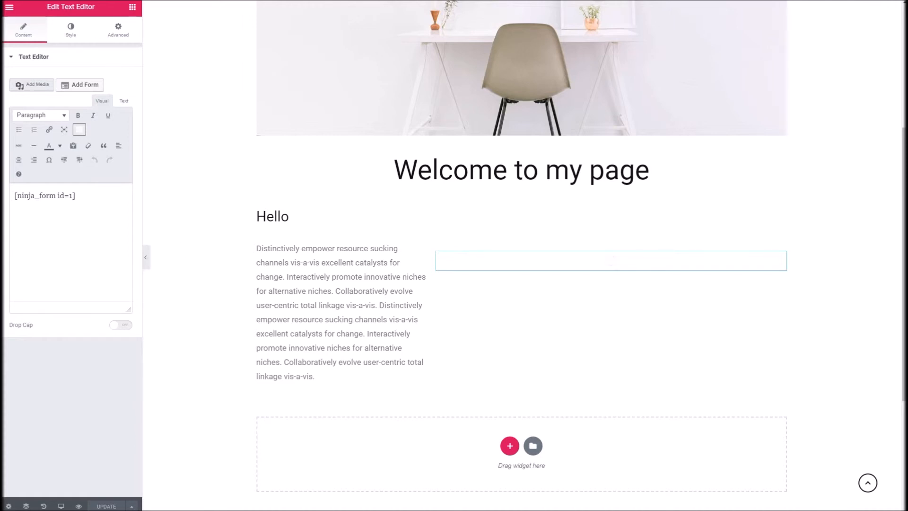
{"action": "left_click", "coordinate": [79, 506]}
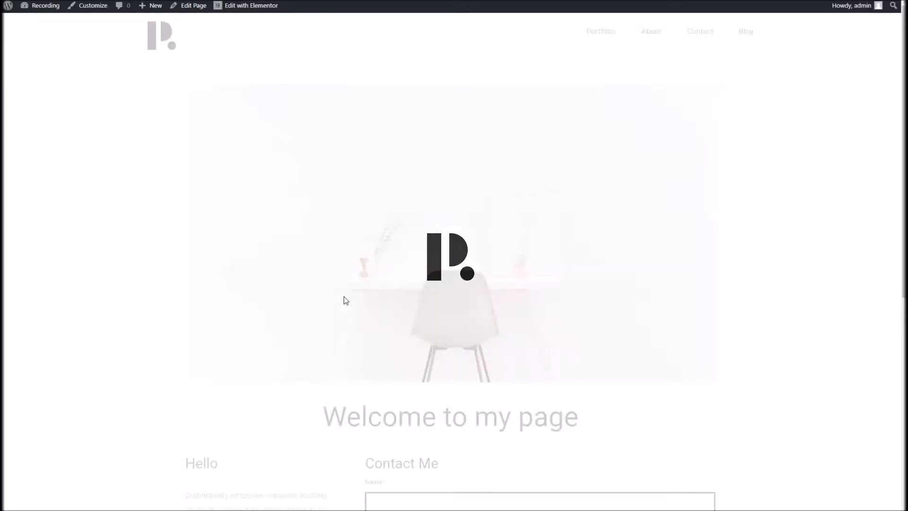
{"action": "scroll", "coordinate": [345, 301], "scroll_direction": "down", "scroll_amount": 5}
{"action": "scroll", "coordinate": [422, 136], "scroll_direction": "down", "scroll_amount": 2}
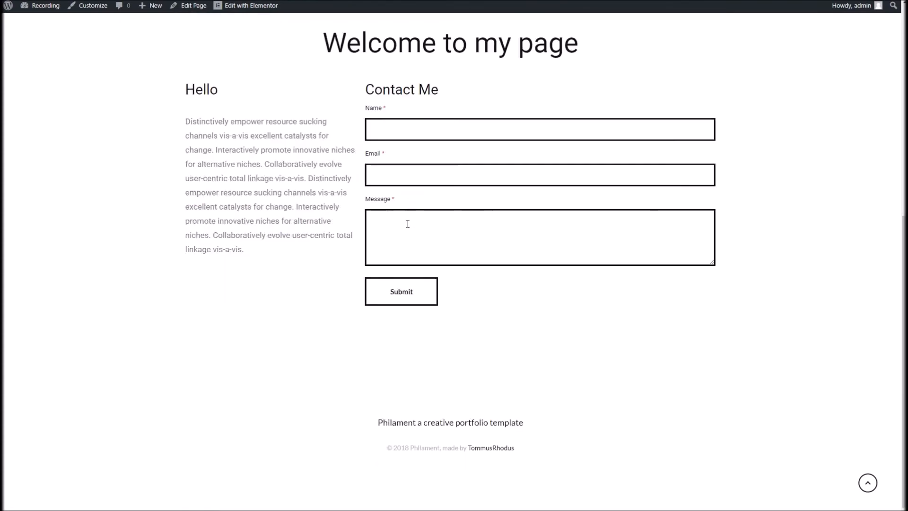
{"action": "scroll", "coordinate": [407, 222], "scroll_direction": "up", "scroll_amount": 7}
{"action": "scroll", "coordinate": [399, 285], "scroll_direction": "down", "scroll_amount": 6}
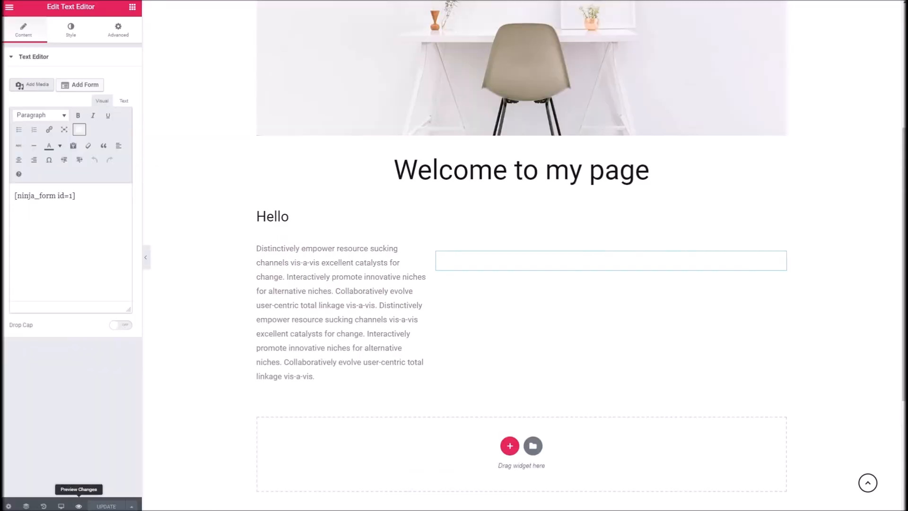
- Add a new single-column section below the text and contact form section
{"action": "scroll", "coordinate": [440, 331], "scroll_direction": "down", "scroll_amount": 4}
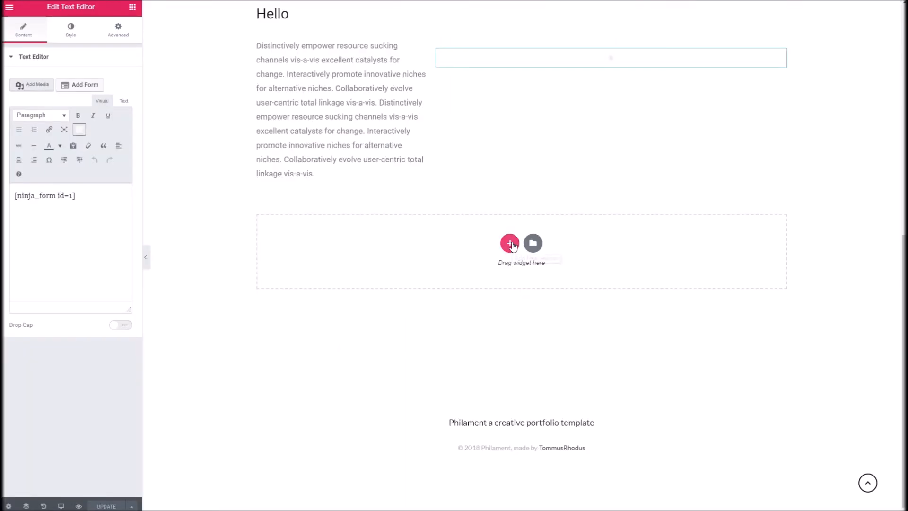
{"action": "left_click", "coordinate": [515, 244]}
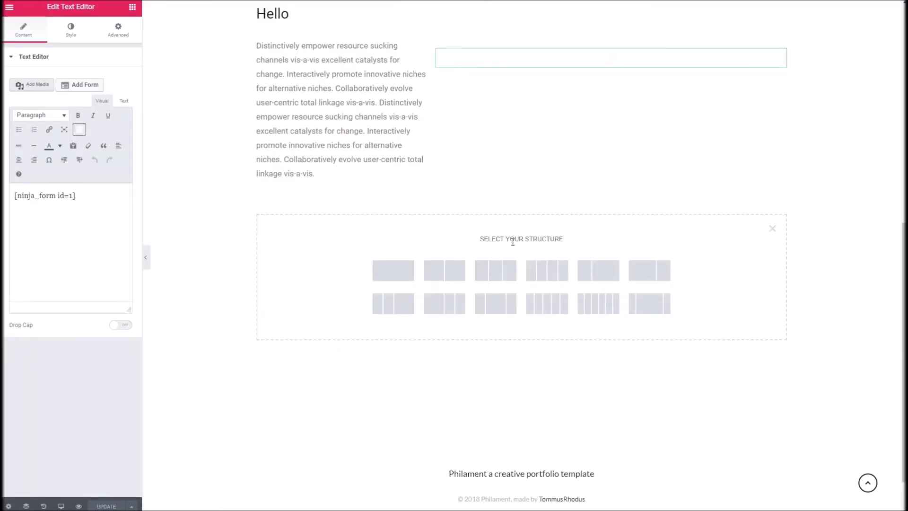
{"action": "left_click", "coordinate": [386, 277]}
{"action": "scroll", "coordinate": [203, 190], "scroll_direction": "down", "scroll_amount": 1}
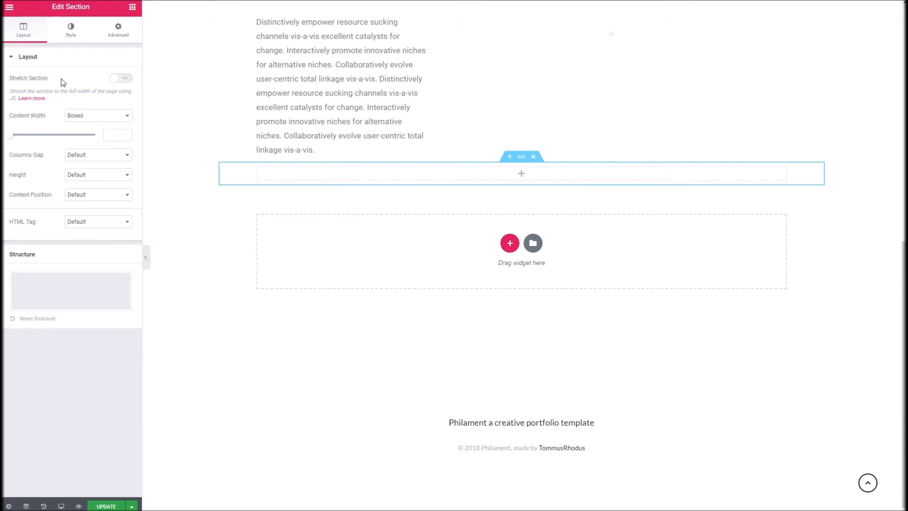
- Place a Portfolio Posts widget in the new section and set its portfolio layout to Danny
{"action": "left_click", "coordinate": [522, 174]}
{"action": "scroll", "coordinate": [86, 281], "scroll_direction": "down", "scroll_amount": 5}
{"action": "scroll", "coordinate": [87, 282], "scroll_direction": "down", "scroll_amount": 3}
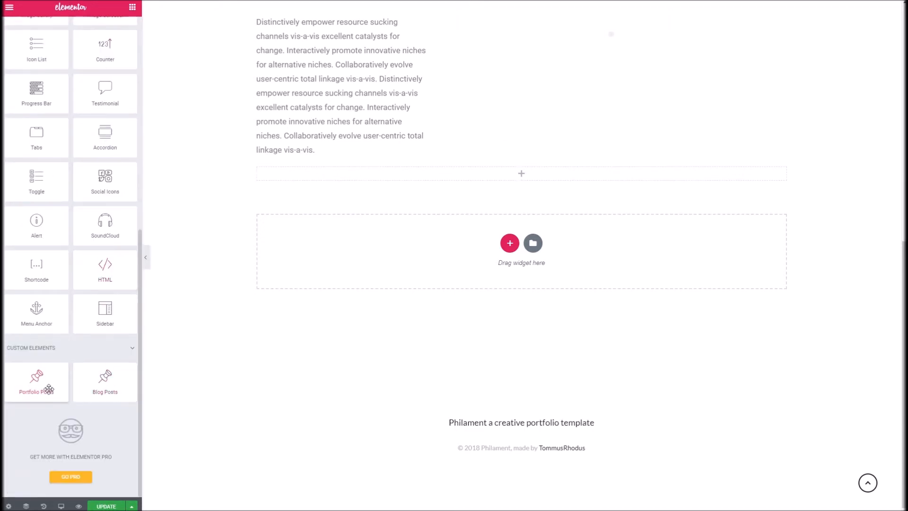
{"action": "left_click_drag", "start_coordinate": [39, 386], "coordinate": [517, 173]}
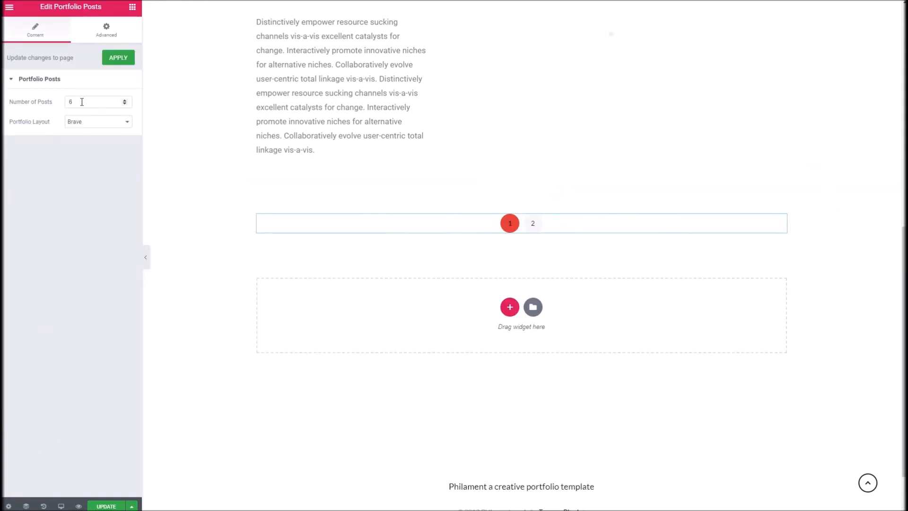
{"action": "left_click", "coordinate": [99, 123]}
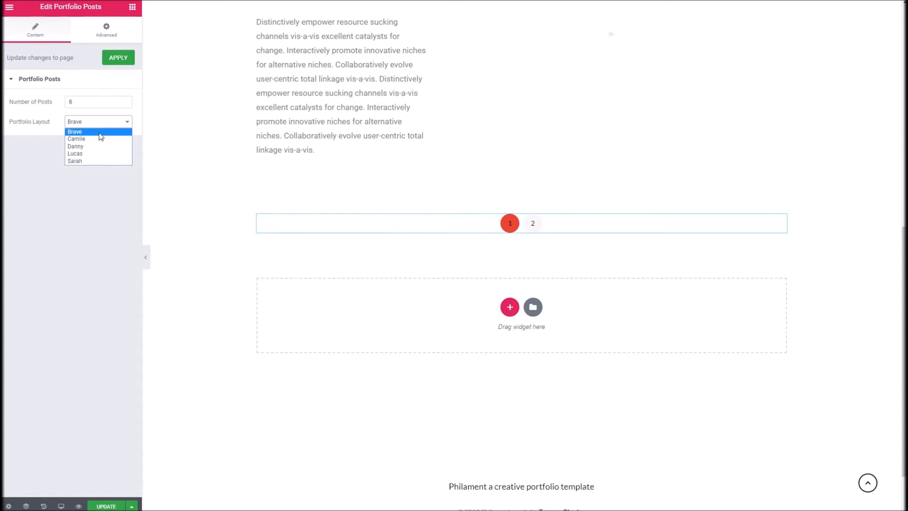
{"action": "left_click", "coordinate": [90, 146]}
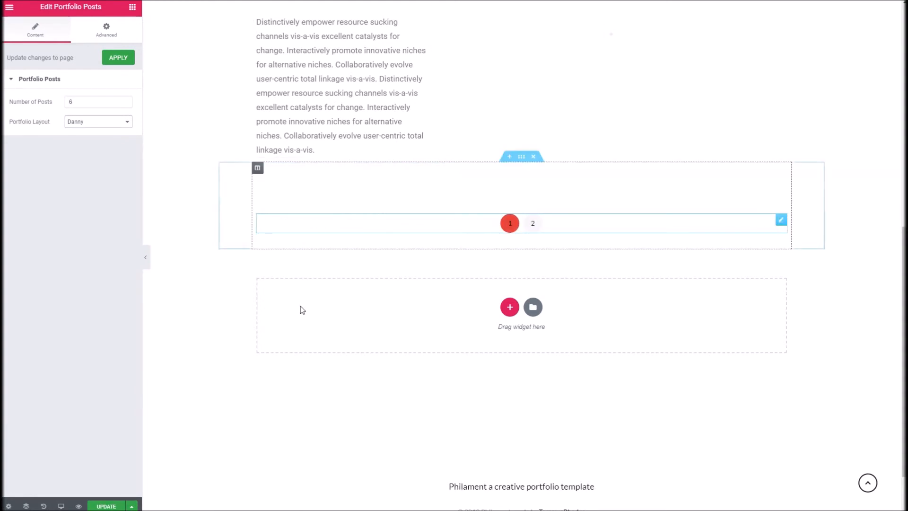
- Update the page and preview it to check the portfolio grid beneath the contact form
{"action": "left_click", "coordinate": [114, 504]}
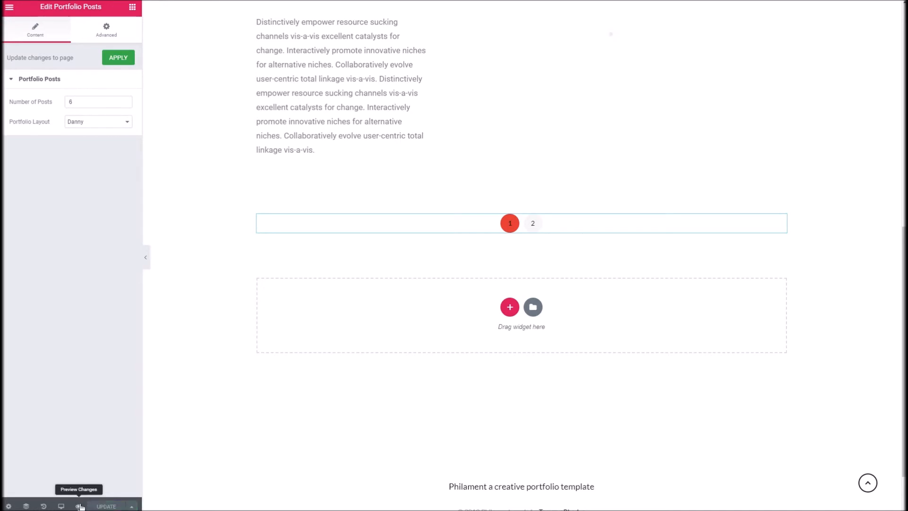
{"action": "left_click", "coordinate": [79, 506]}
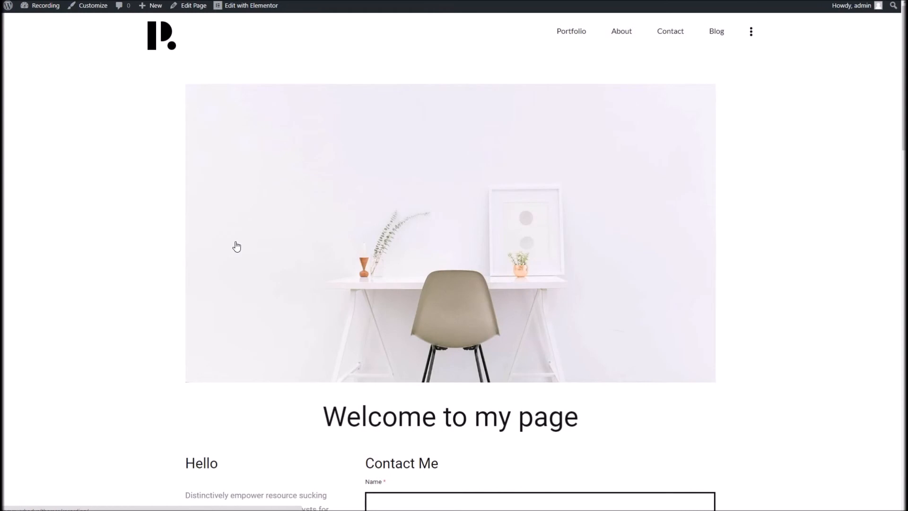
{"action": "scroll", "coordinate": [237, 243], "scroll_direction": "down", "scroll_amount": 10}
{"action": "scroll", "coordinate": [556, 264], "scroll_direction": "down", "scroll_amount": 12}
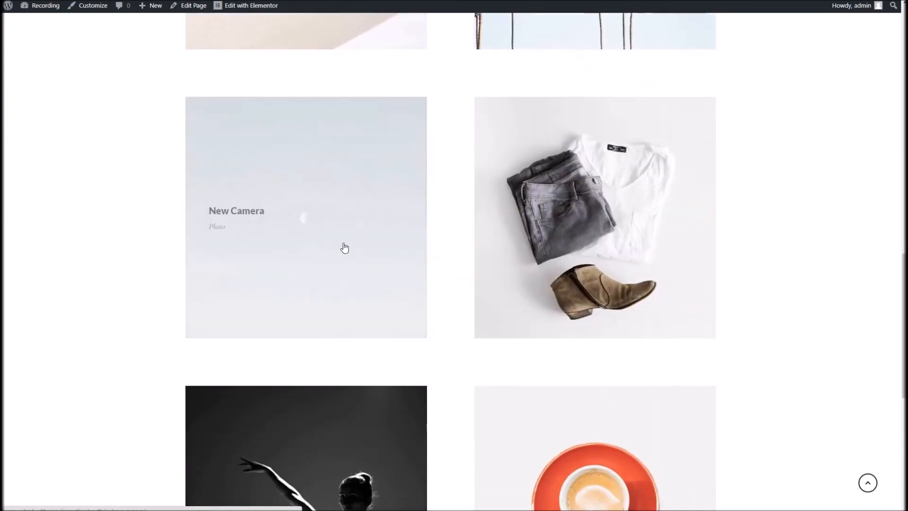
{"action": "scroll", "coordinate": [428, 196], "scroll_direction": "up", "scroll_amount": 5}
{"action": "scroll", "coordinate": [428, 196], "scroll_direction": "up", "scroll_amount": 10}
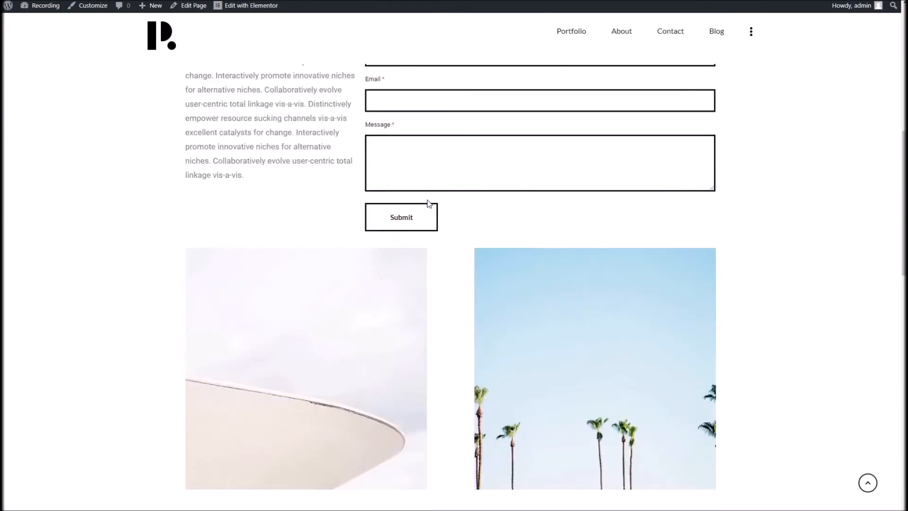
{"action": "scroll", "coordinate": [427, 199], "scroll_direction": "down", "scroll_amount": 9}
{"action": "scroll", "coordinate": [427, 202], "scroll_direction": "down", "scroll_amount": 6}
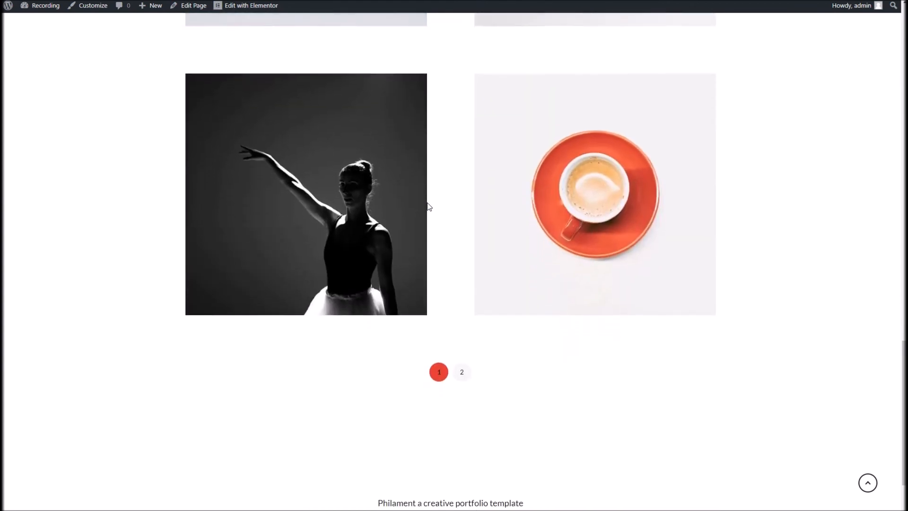
{"action": "scroll", "coordinate": [427, 201], "scroll_direction": "up", "scroll_amount": 9}
{"action": "scroll", "coordinate": [427, 203], "scroll_direction": "up", "scroll_amount": 10}
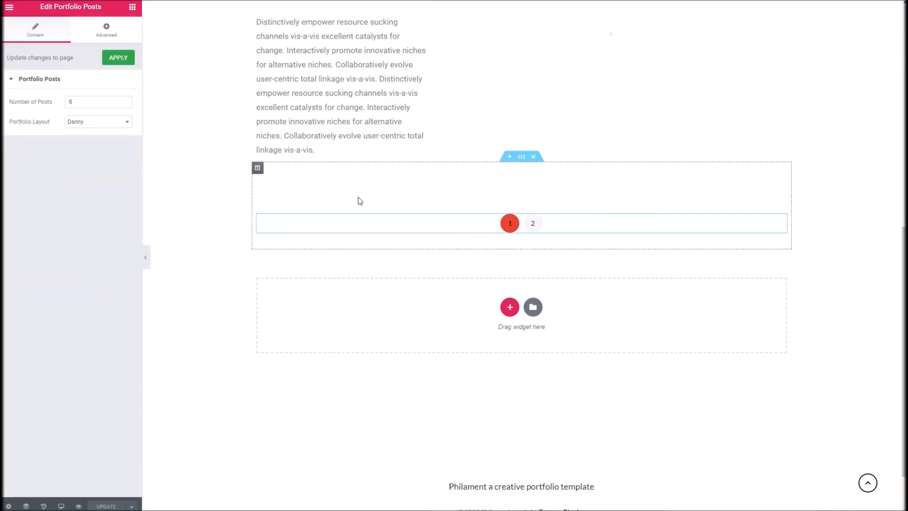
{"action": "scroll", "coordinate": [324, 222], "scroll_direction": "up", "scroll_amount": 5}
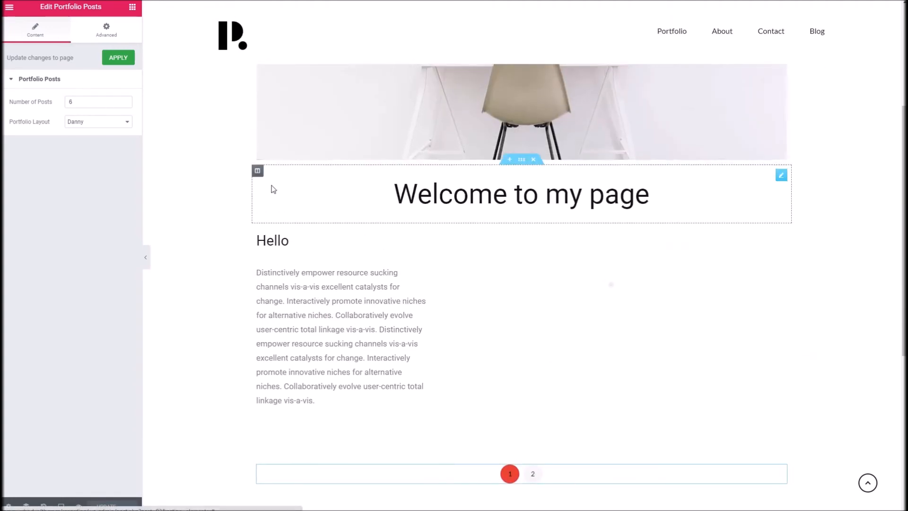
{"action": "scroll", "coordinate": [251, 156], "scroll_direction": "up", "scroll_amount": 4}
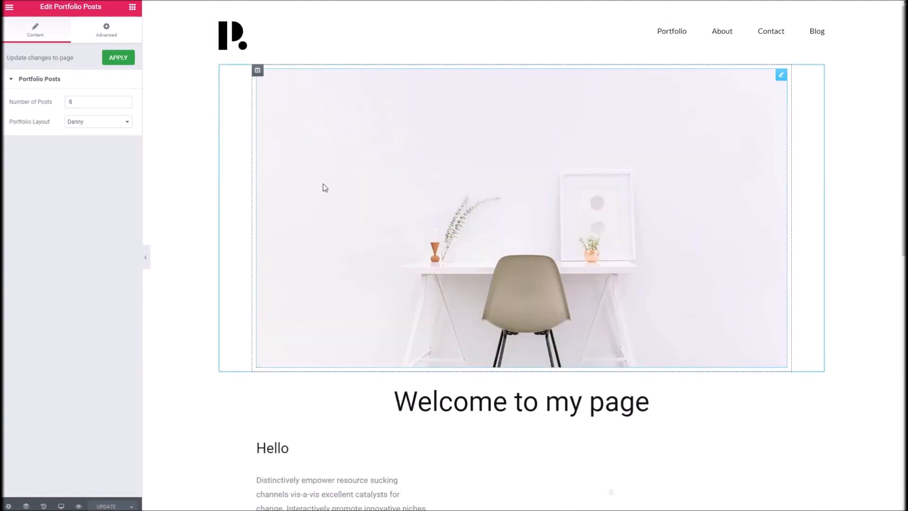
{"action": "scroll", "coordinate": [322, 186], "scroll_direction": "down", "scroll_amount": 9}
{"action": "scroll", "coordinate": [504, 254], "scroll_direction": "up", "scroll_amount": 5}
{"action": "scroll", "coordinate": [387, 124], "scroll_direction": "up", "scroll_amount": 5}
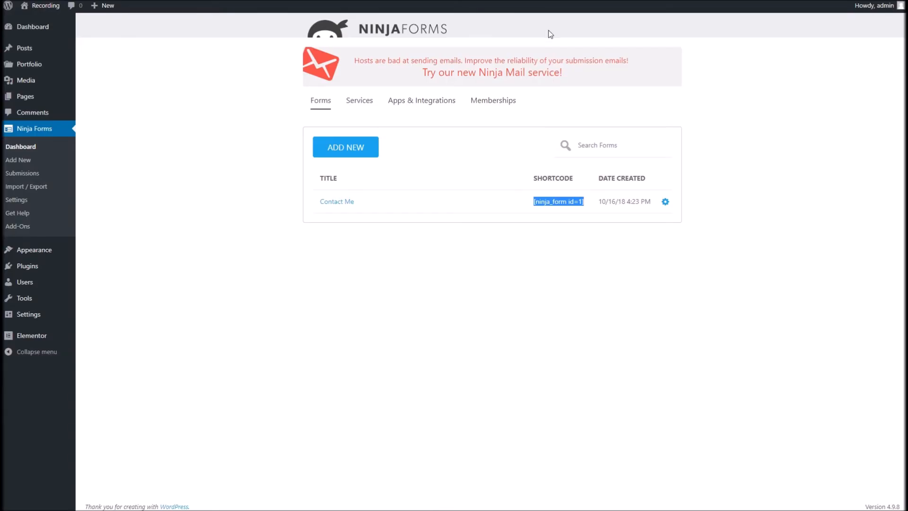
- In Elementor's style settings in the WordPress dashboard, set the default content width to 1280 px and save the changes
{"action": "mouse_move", "coordinate": [53, 338]}
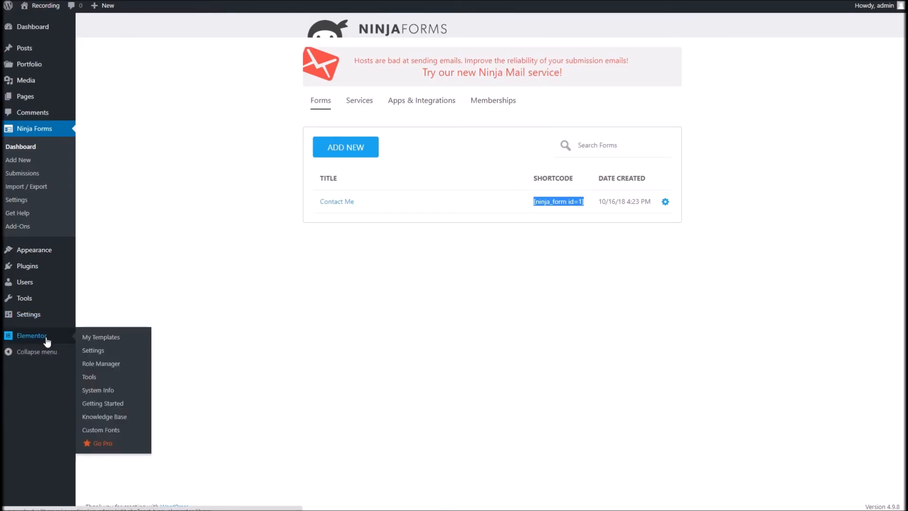
{"action": "left_click", "coordinate": [84, 353]}
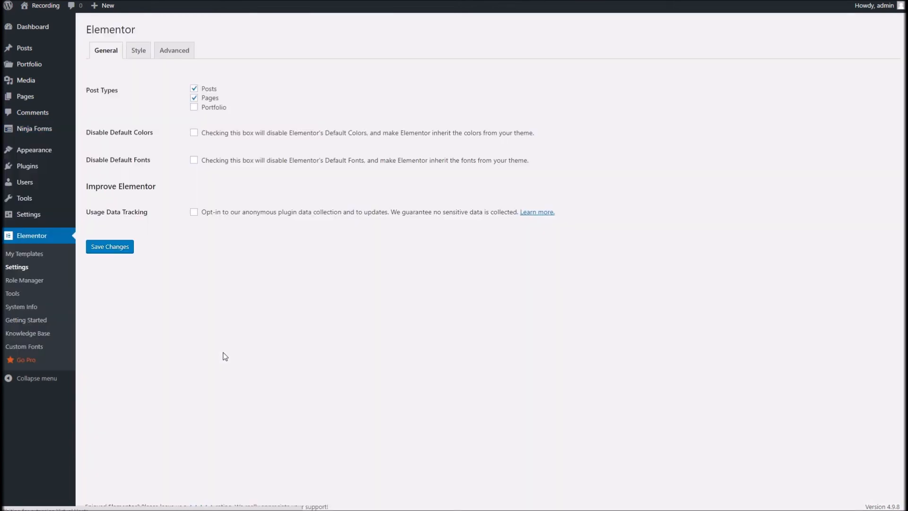
{"action": "left_click", "coordinate": [139, 55]}
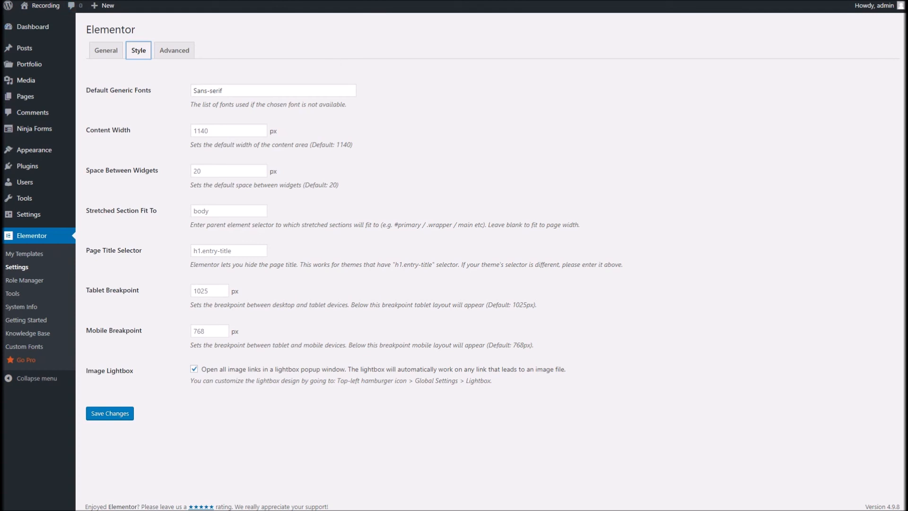
{"action": "left_click", "coordinate": [221, 131]}
{"action": "key", "text": "ctrl+a"}
{"action": "type", "text": "12"}
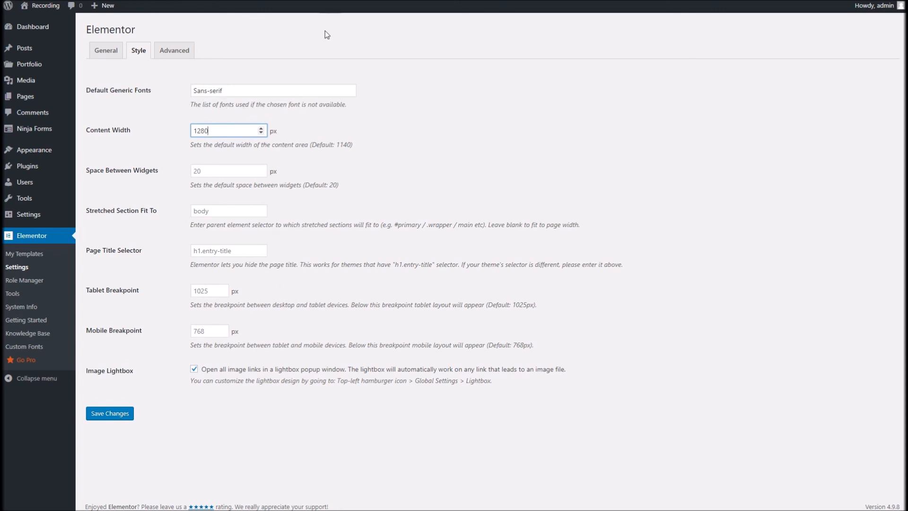
{"action": "left_click", "coordinate": [116, 414]}
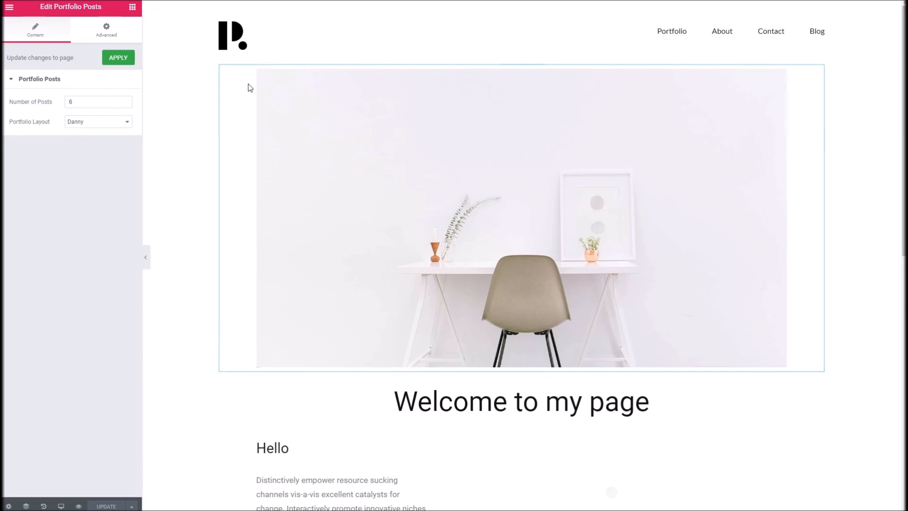
- Reload the Elementor editor page to load the new content width
{"action": "right_click", "coordinate": [360, 1]}
{"action": "left_click", "coordinate": [384, 7]}
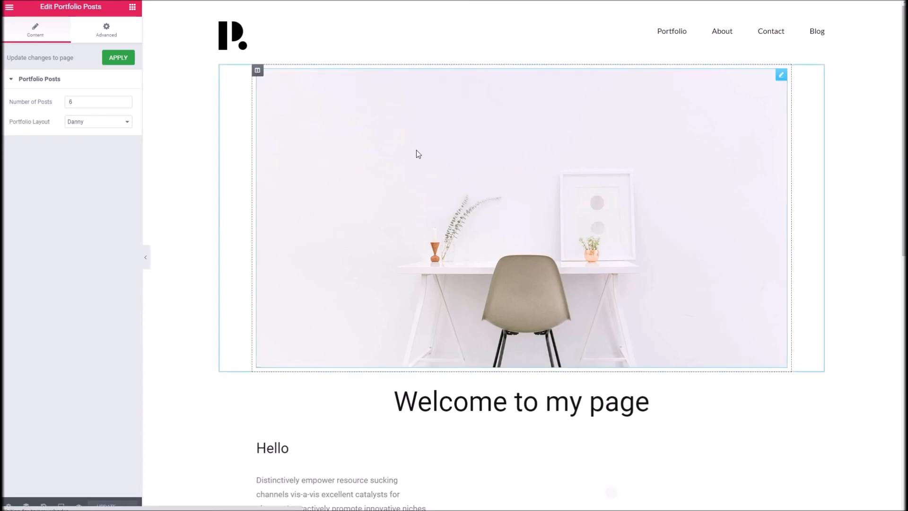